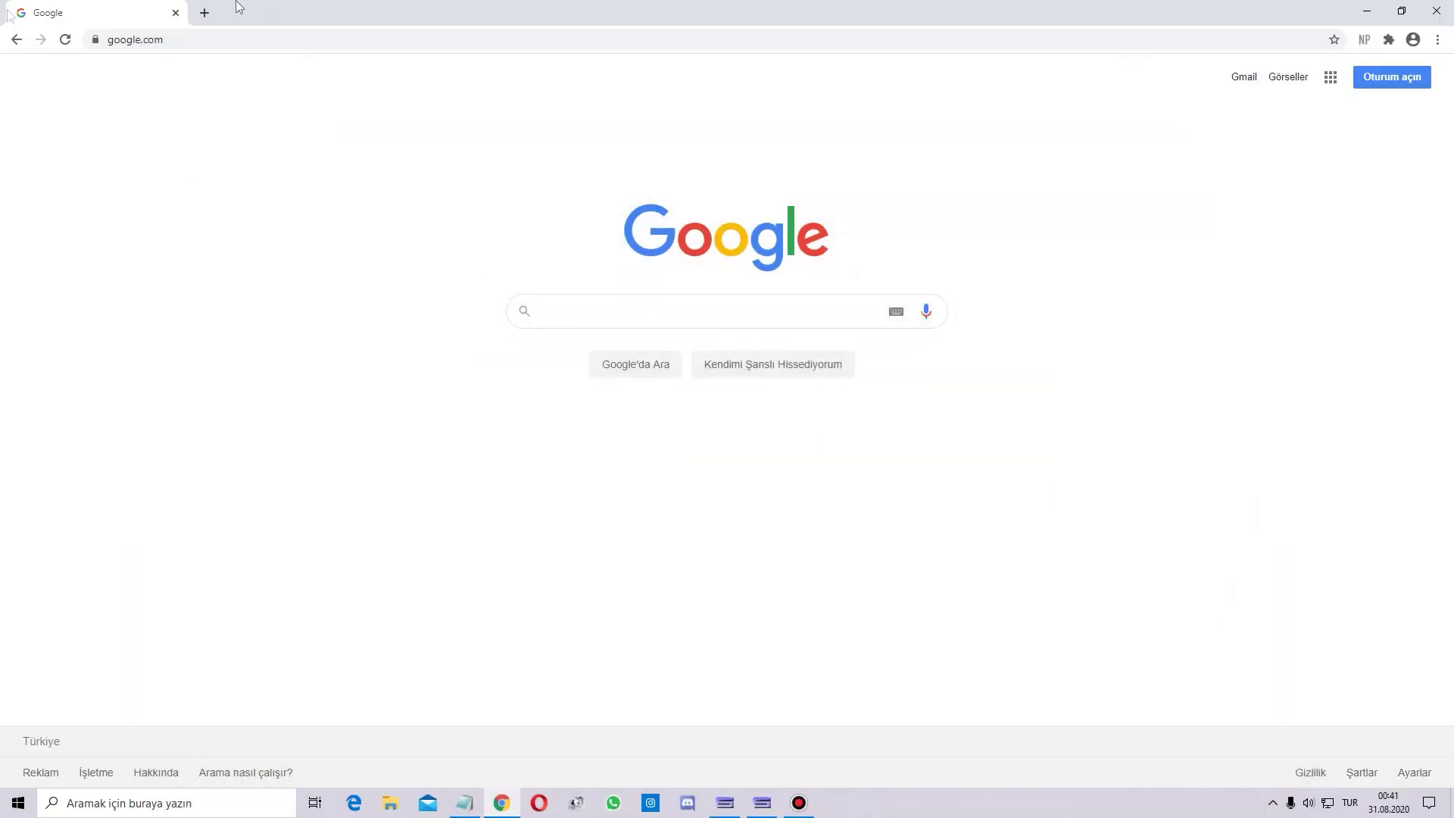
Search Google for 'google hesap açma' and open the Google Hesabı intro page from the results.
{"action": "left_click", "coordinate": [575, 309]}
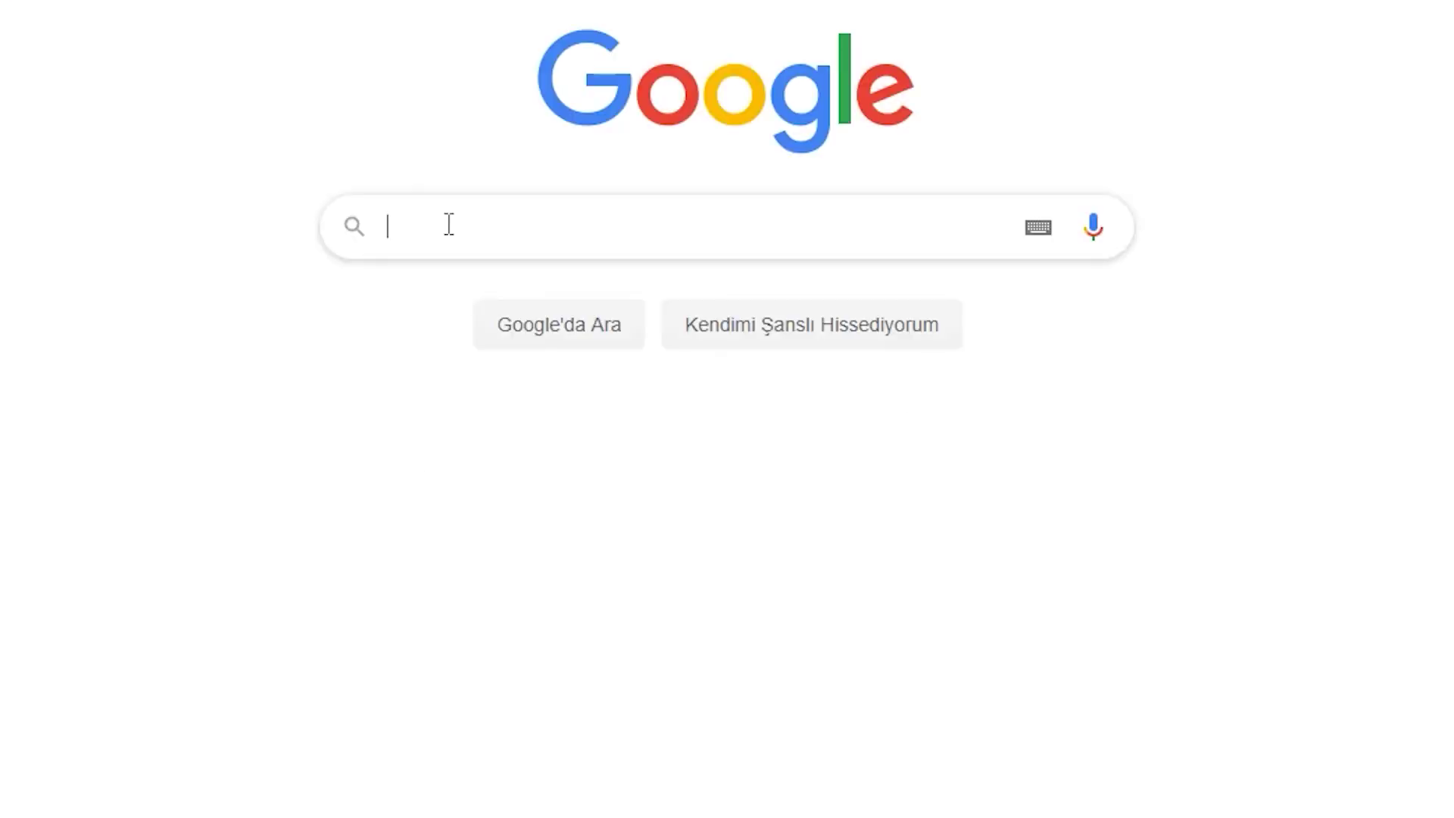
{"action": "type", "text": "google hesap aç"}
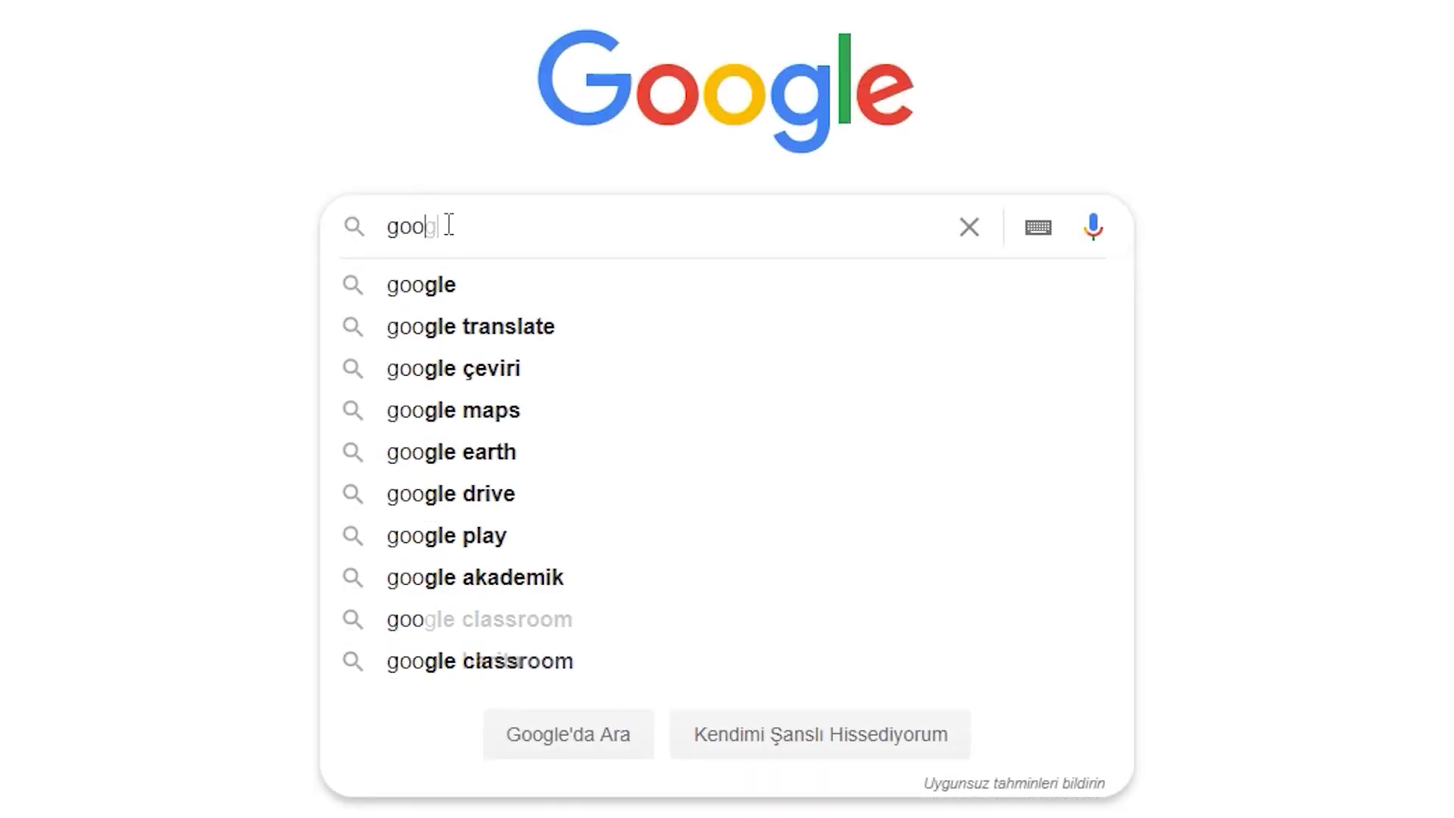
{"action": "type", "text": "ma"}
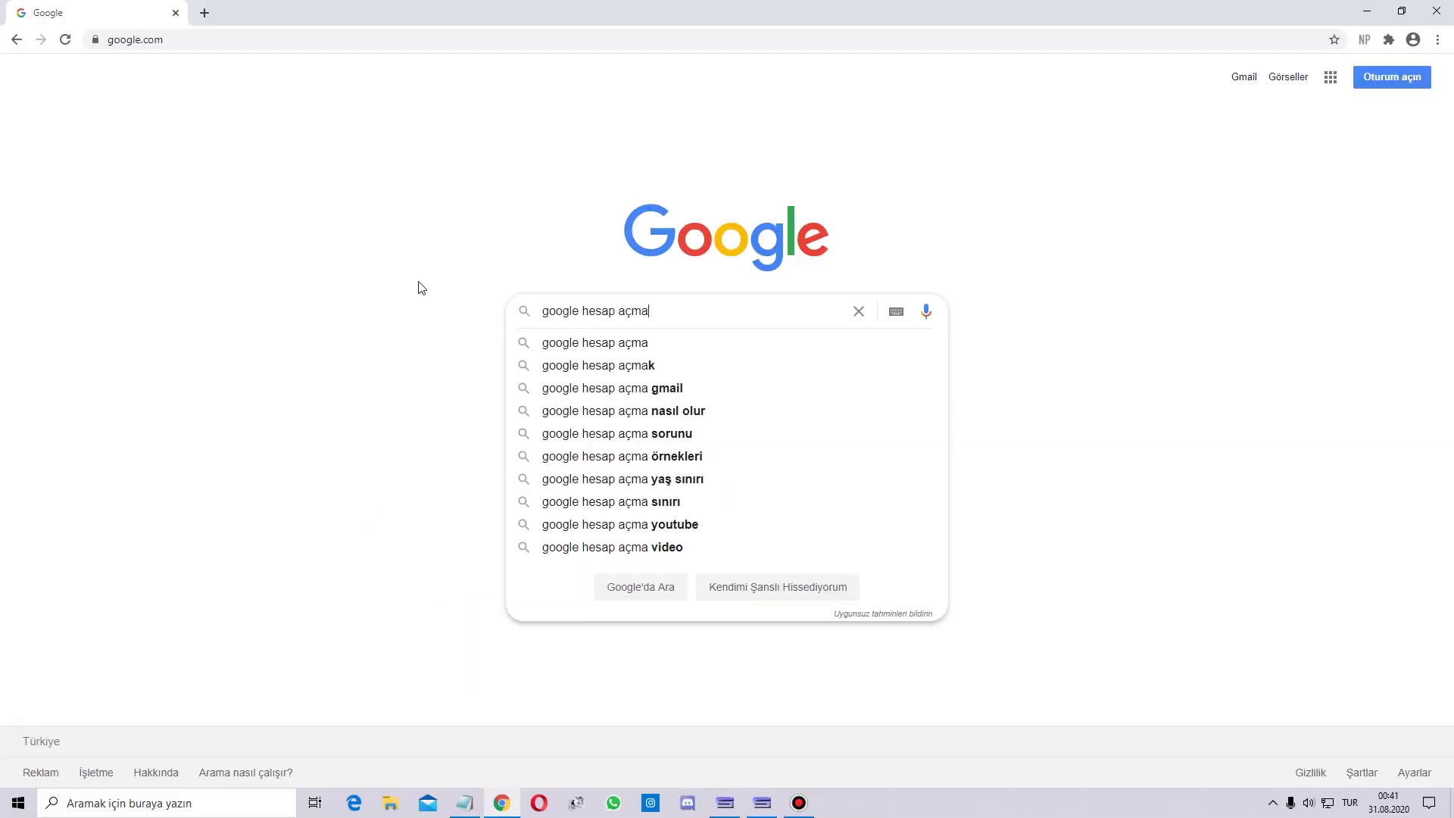
{"action": "key", "text": "Return"}
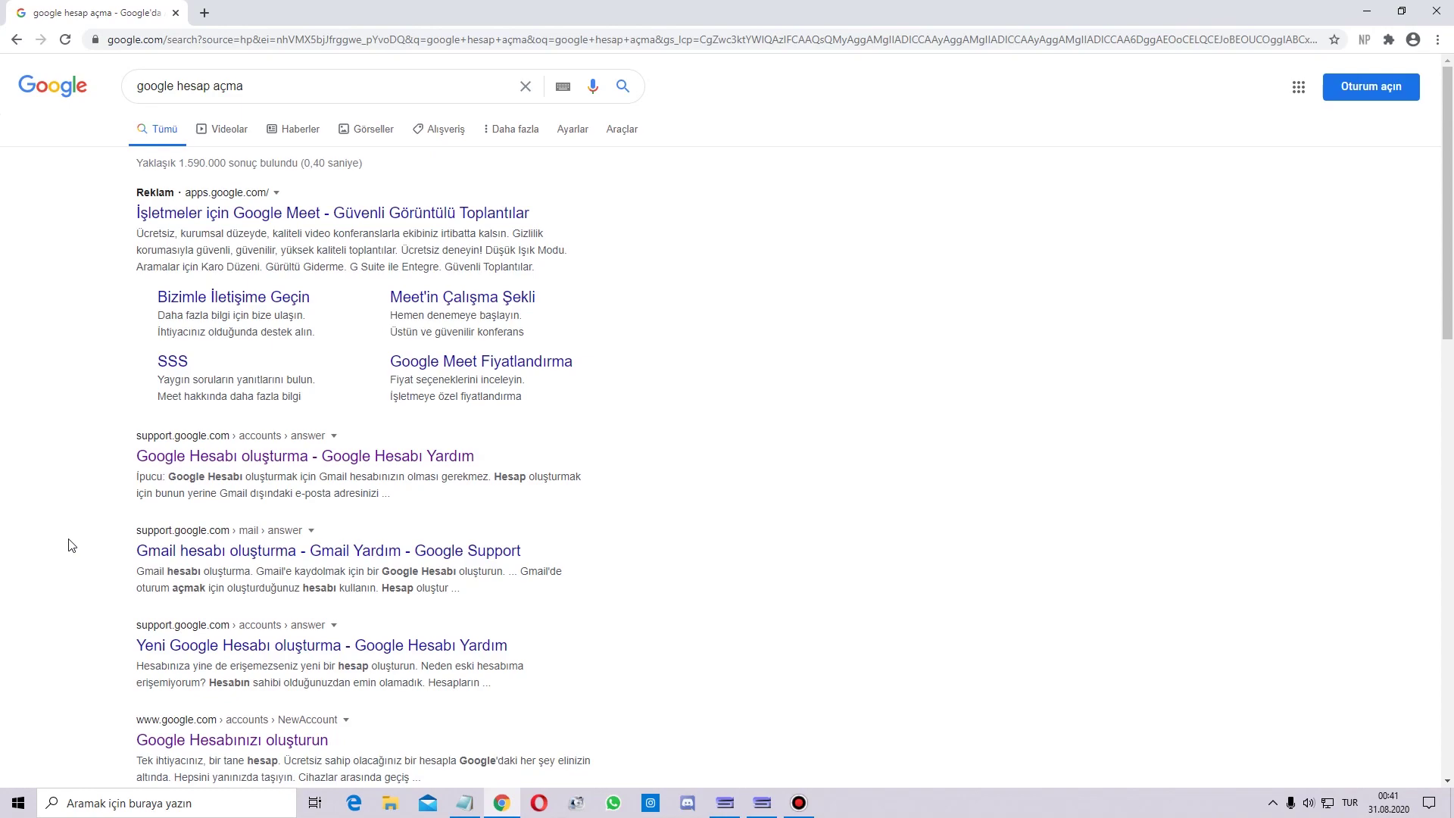
{"action": "scroll", "coordinate": [72, 545], "scroll_direction": "down", "scroll_amount": 3}
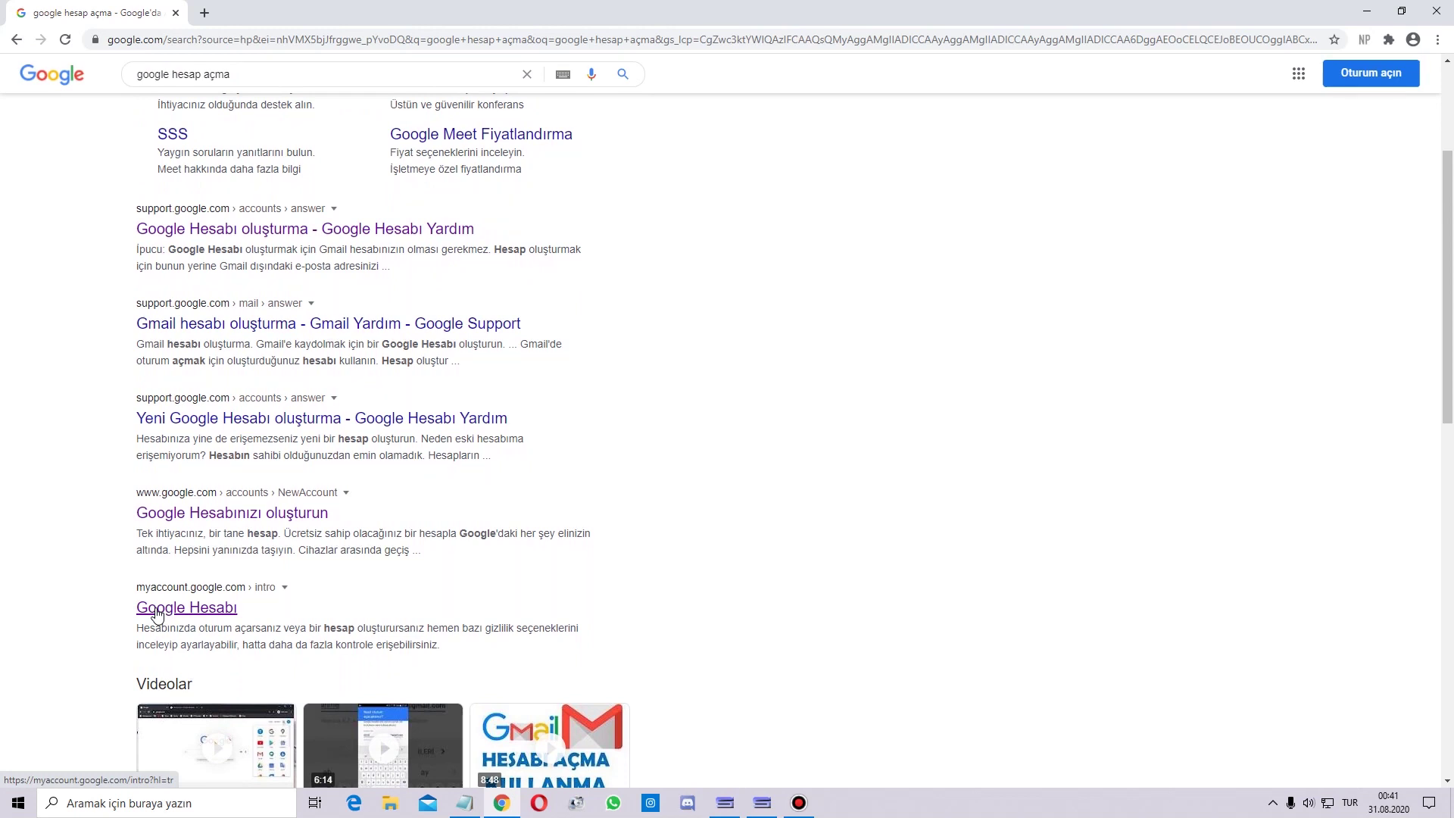
{"action": "left_click", "coordinate": [157, 611]}
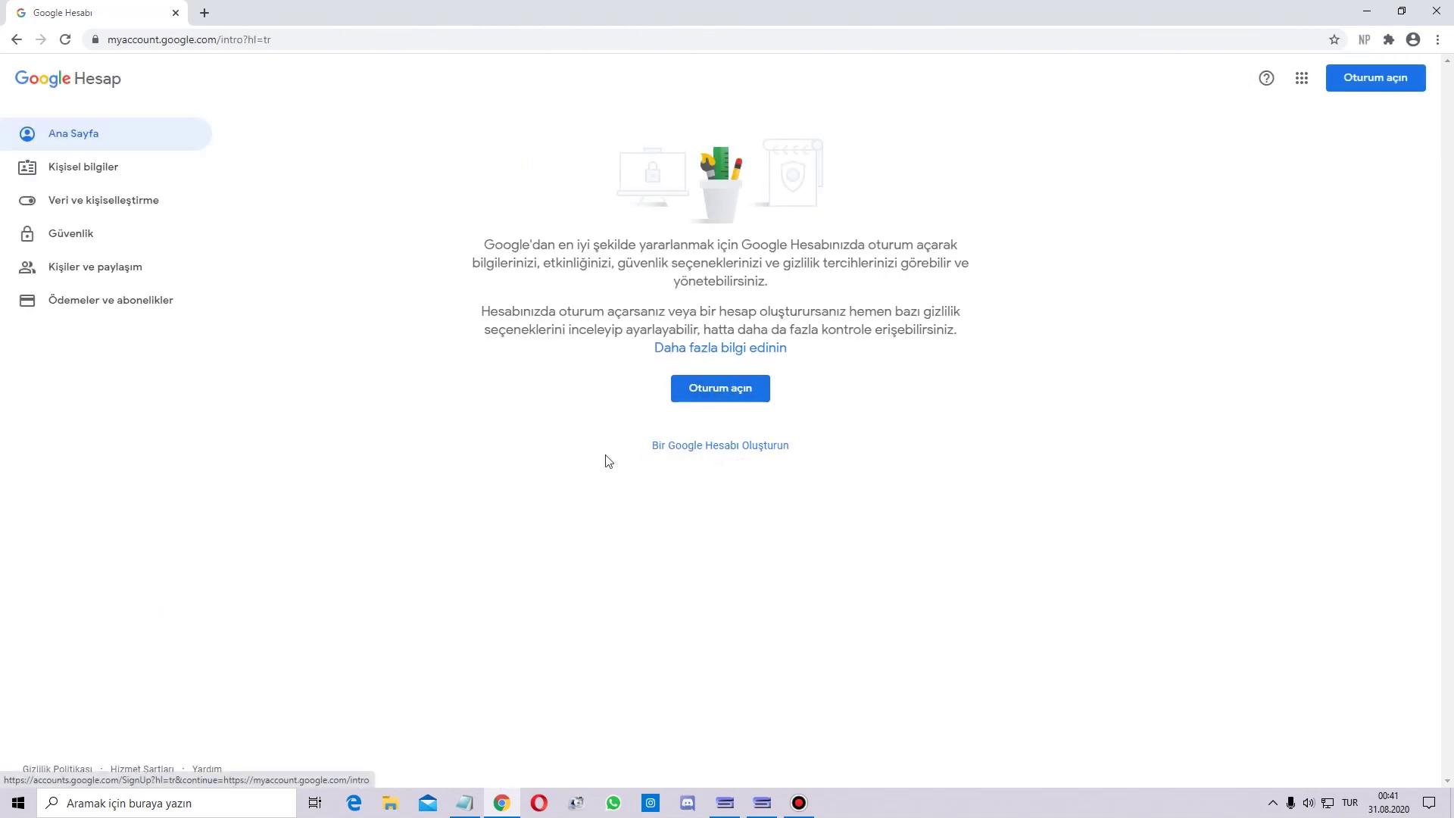
Start a new Google account and fill in the first name and surname, correcting a typo in the surname.
{"action": "left_click", "coordinate": [691, 452]}
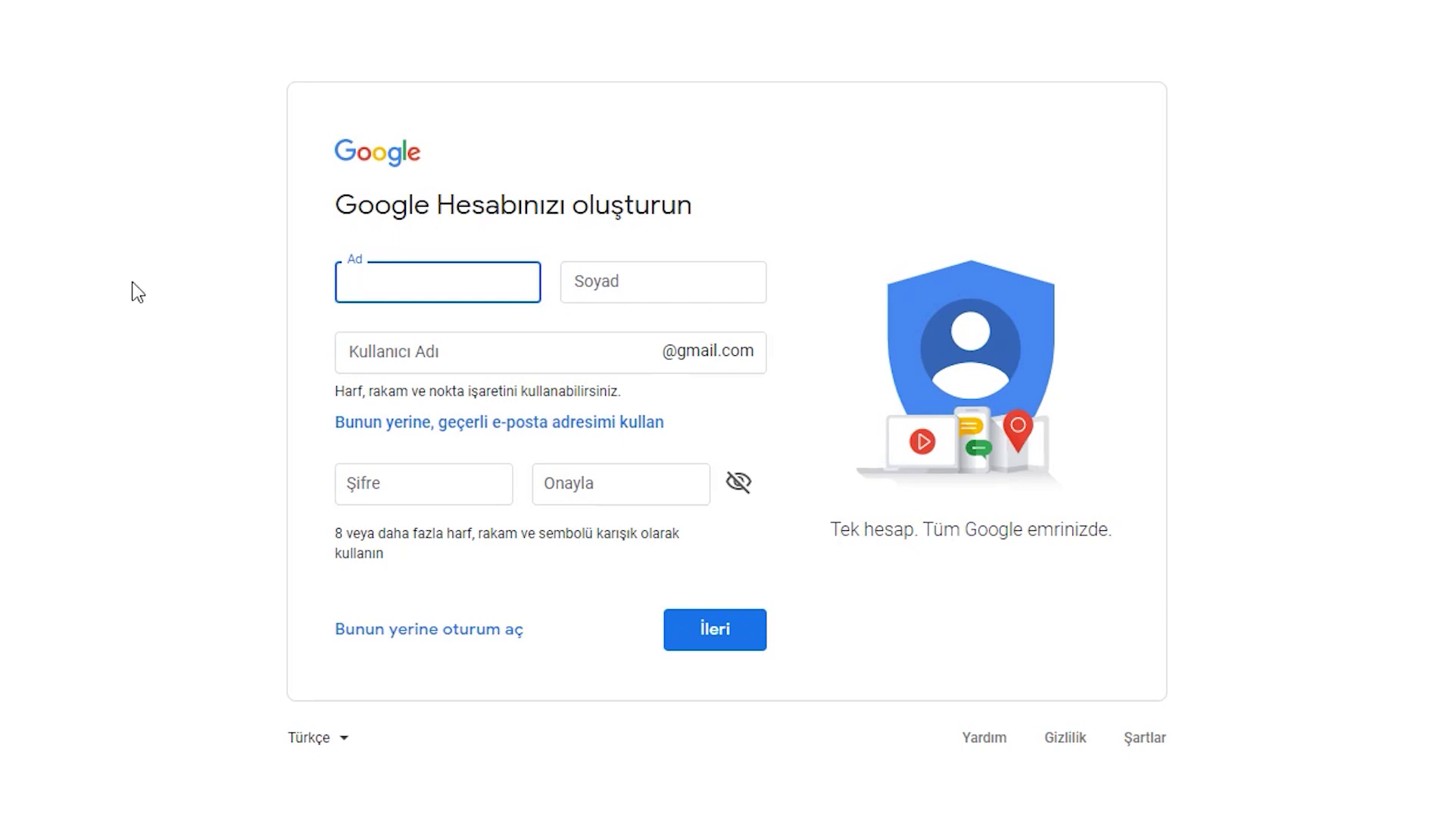
{"action": "left_click", "coordinate": [710, 290]}
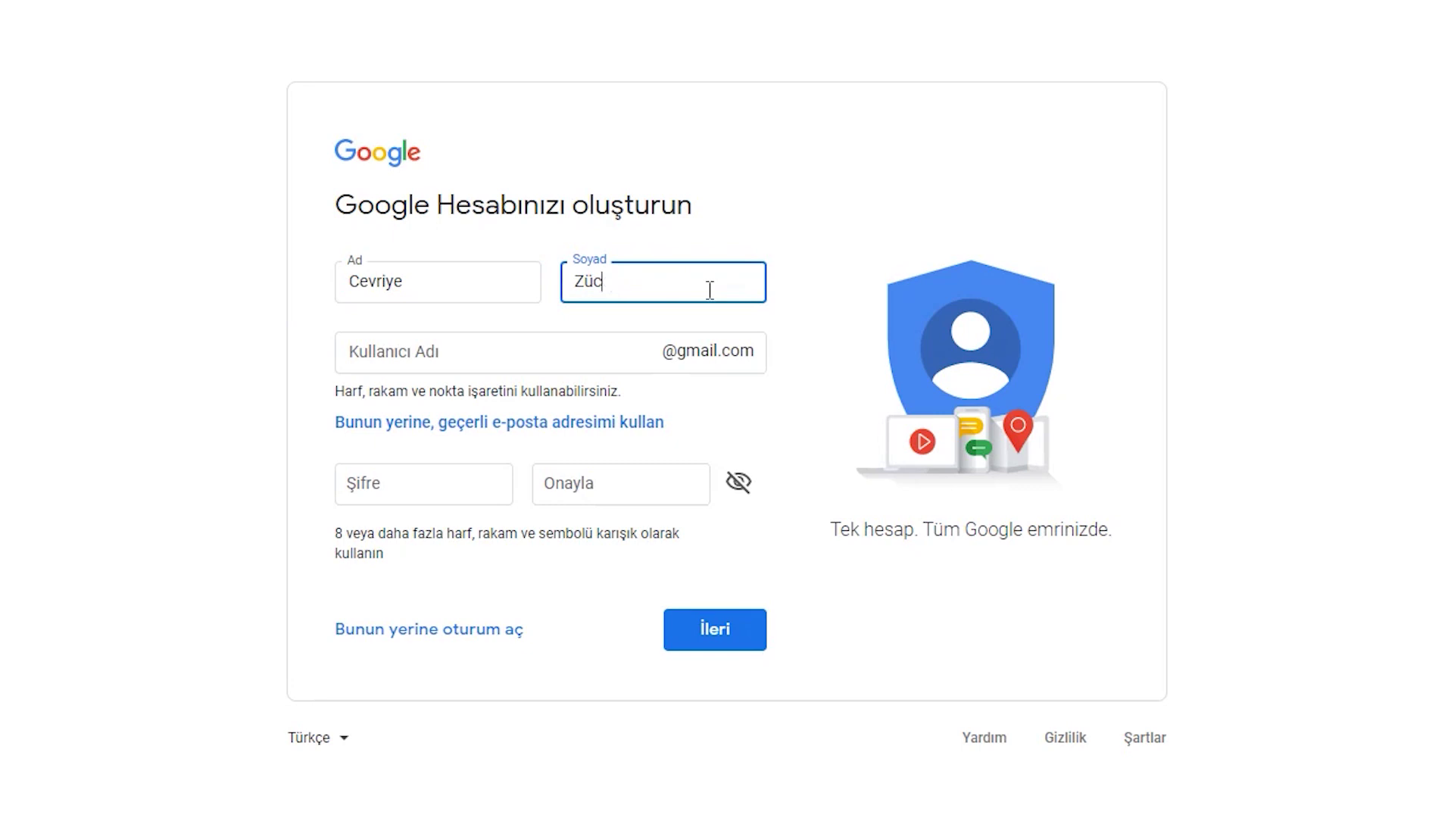
{"action": "left_click", "coordinate": [639, 312]}
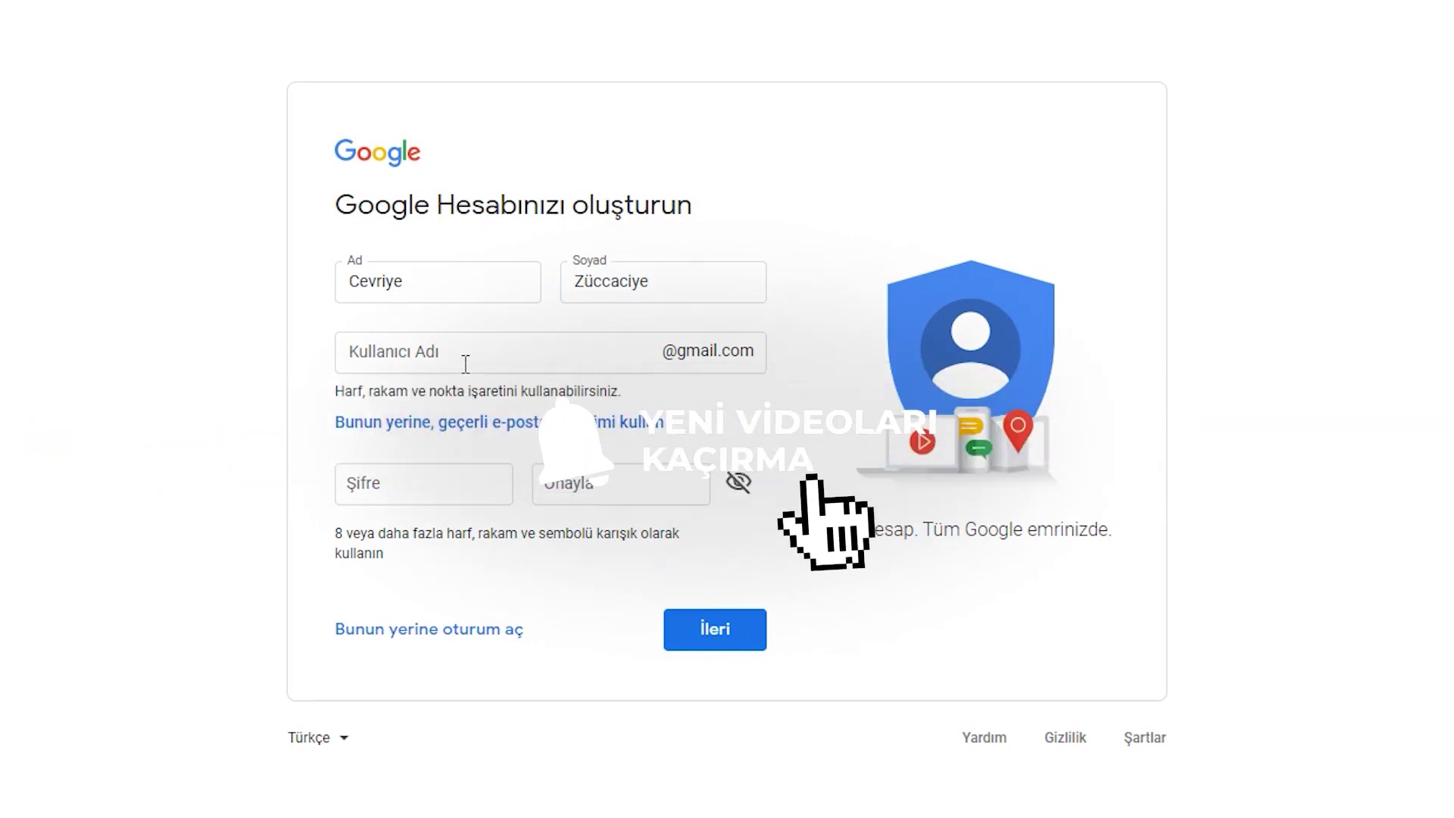
{"action": "left_click", "coordinate": [466, 363]}
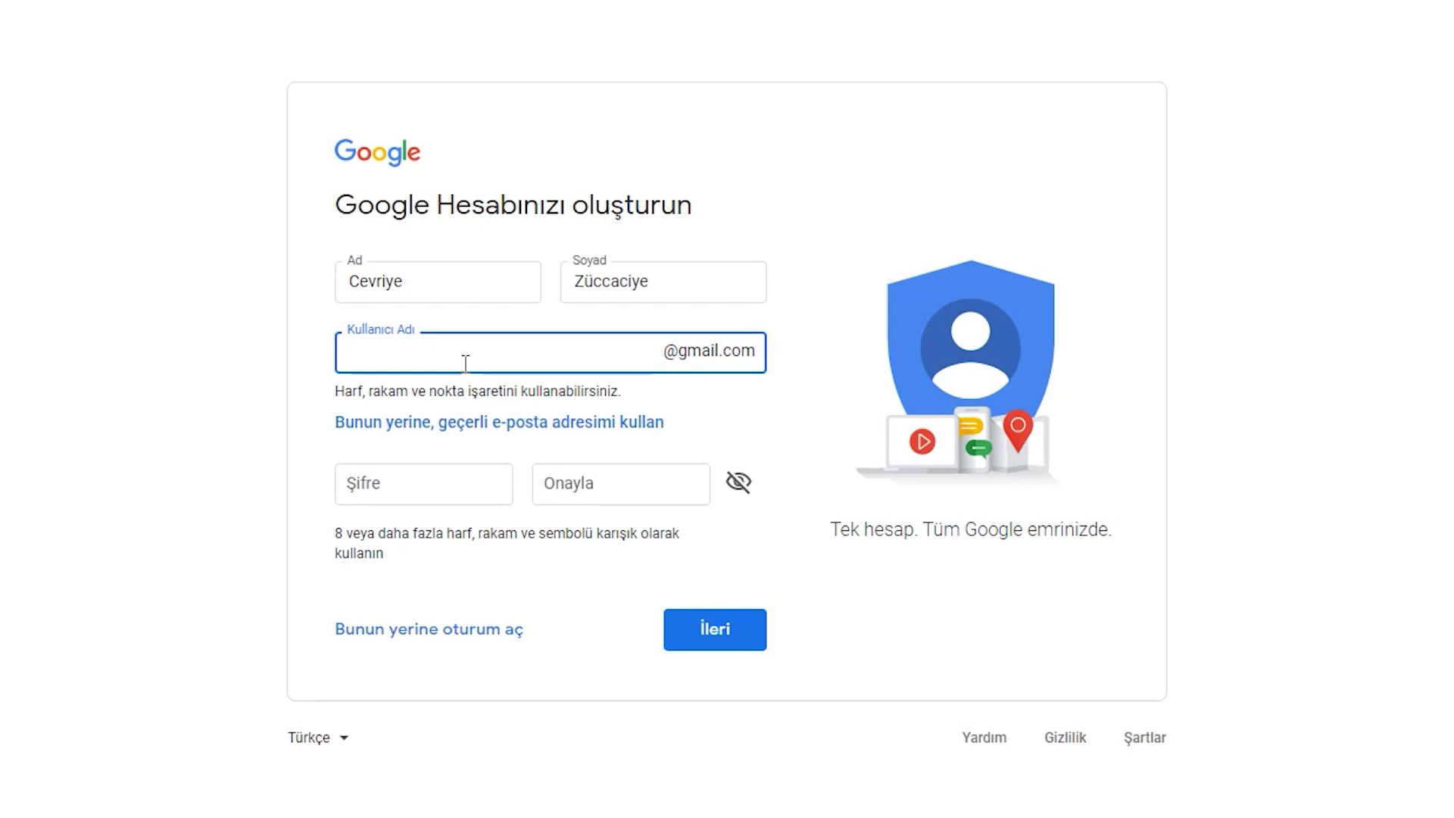
Enter a username, changing its ending to 34 and replacing ü with u so it is accepted.
{"action": "left_click", "coordinate": [53, 359]}
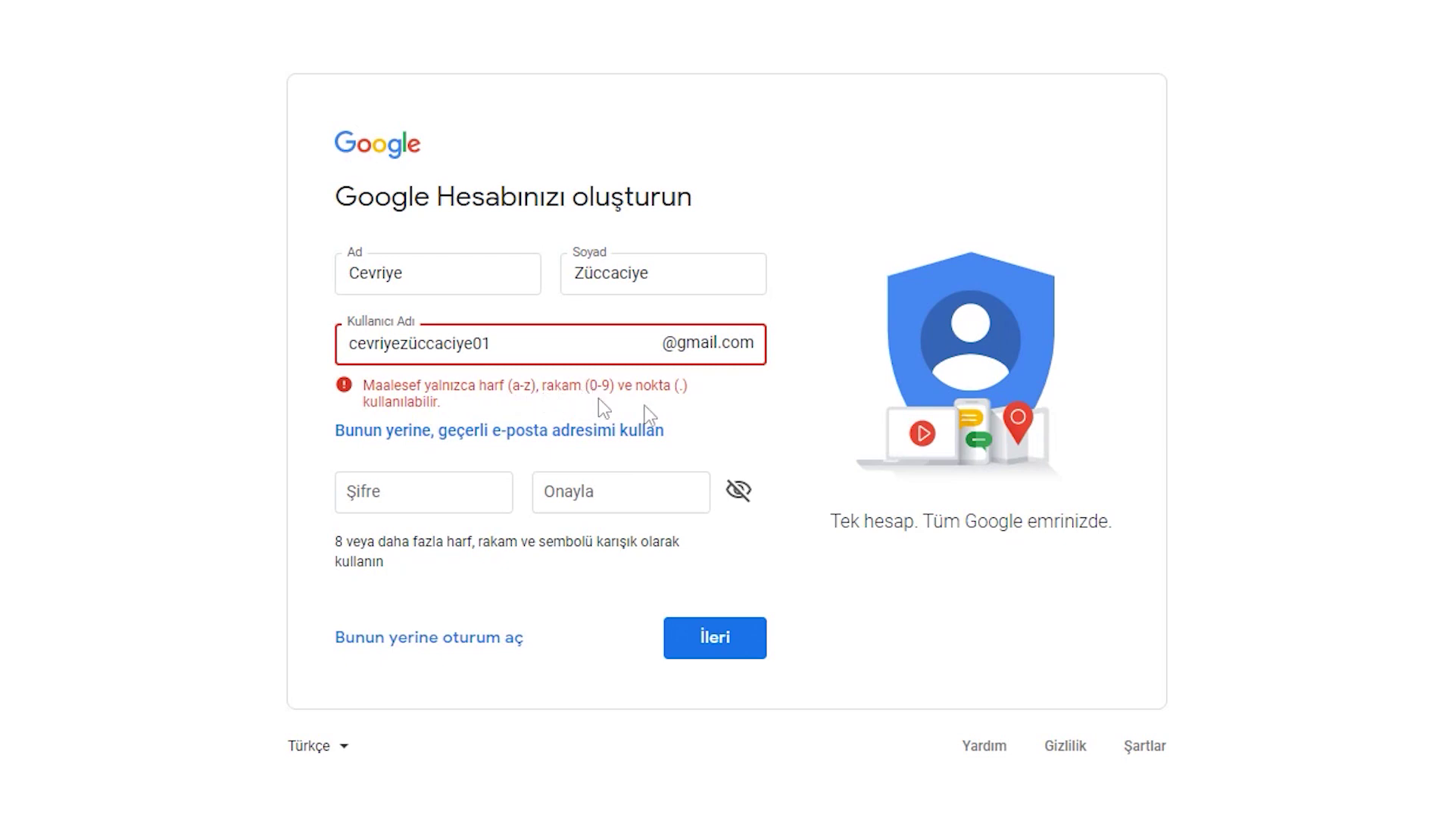
{"action": "left_click", "coordinate": [572, 337]}
{"action": "key", "text": "BackSpace"}
{"action": "key", "text": "BackSpace"}
{"action": "type", "text": "34"}
{"action": "key", "text": "Left"}
{"action": "key", "text": "Left"}
{"action": "key", "text": "Left"}
{"action": "key", "text": "Left"}
{"action": "key", "text": "Left"}
{"action": "key", "text": "Left"}
{"action": "key", "text": "Left"}
{"action": "key", "text": "Left"}
{"action": "key", "text": "Left"}
{"action": "key", "text": "BackSpace"}
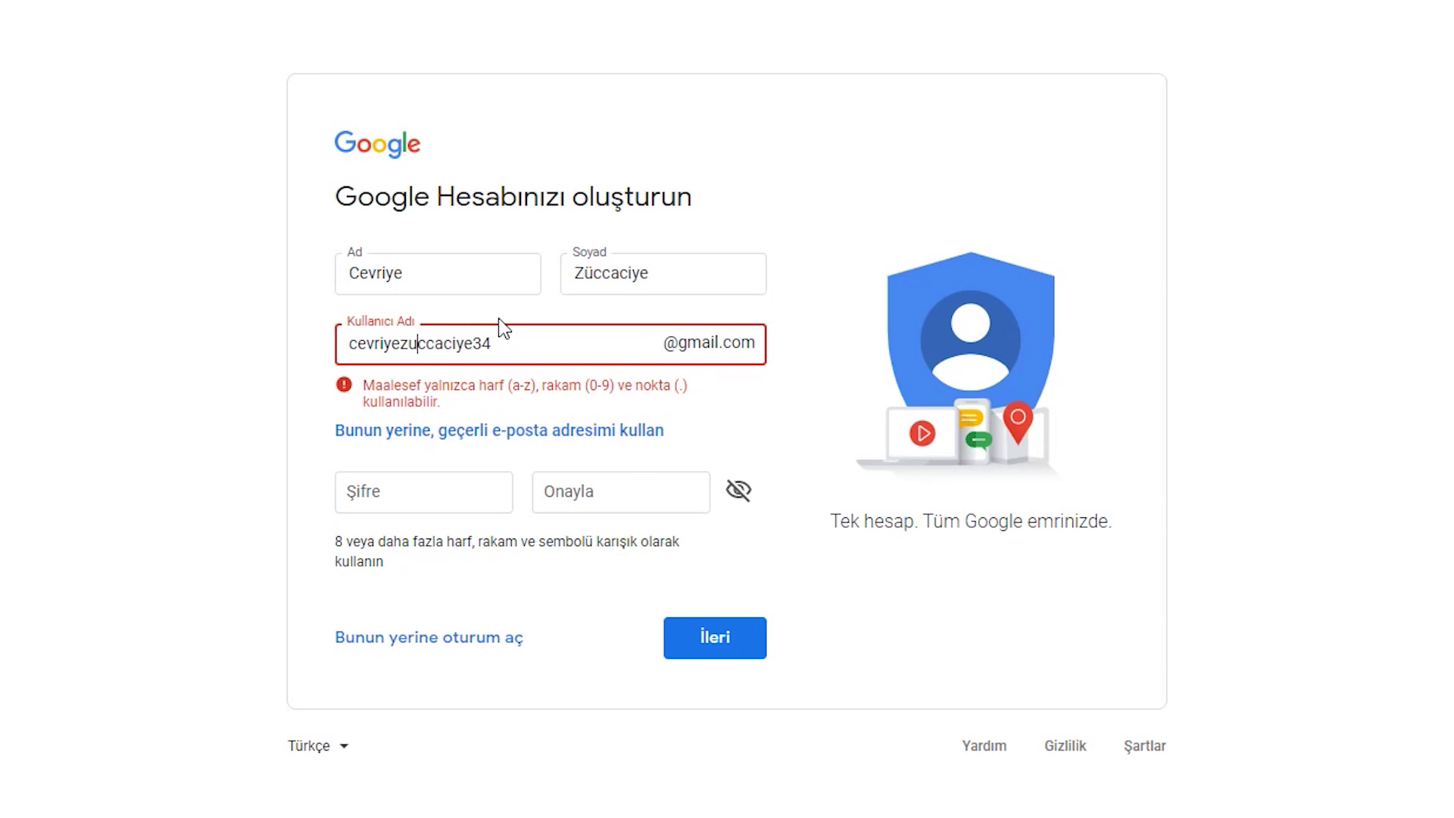
{"action": "type", "text": "u"}
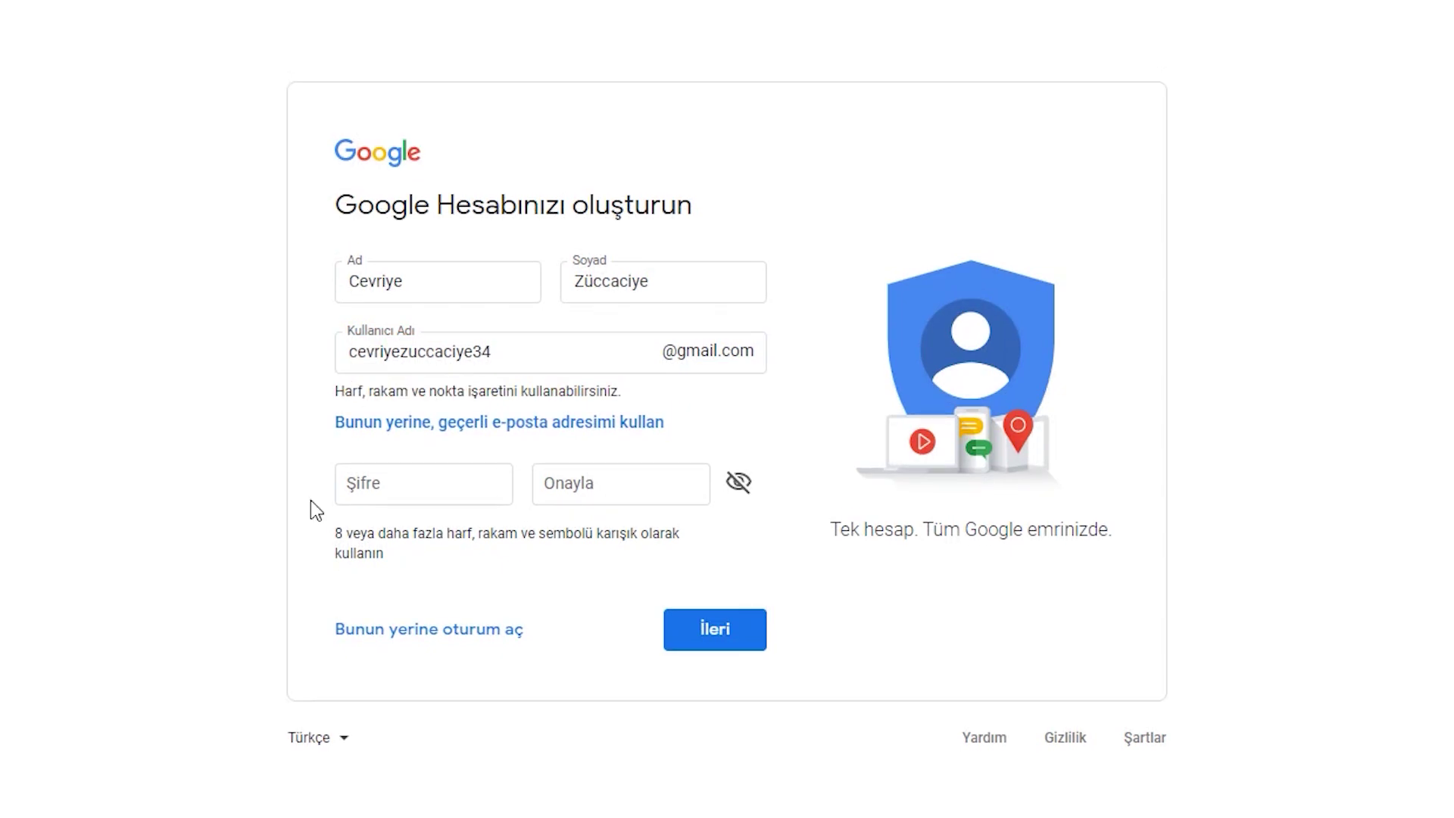
Enter the account password and its confirmation, then submit the sign-up form.
{"action": "left_click", "coordinate": [365, 477]}
{"action": "type", "text": "12345678"}
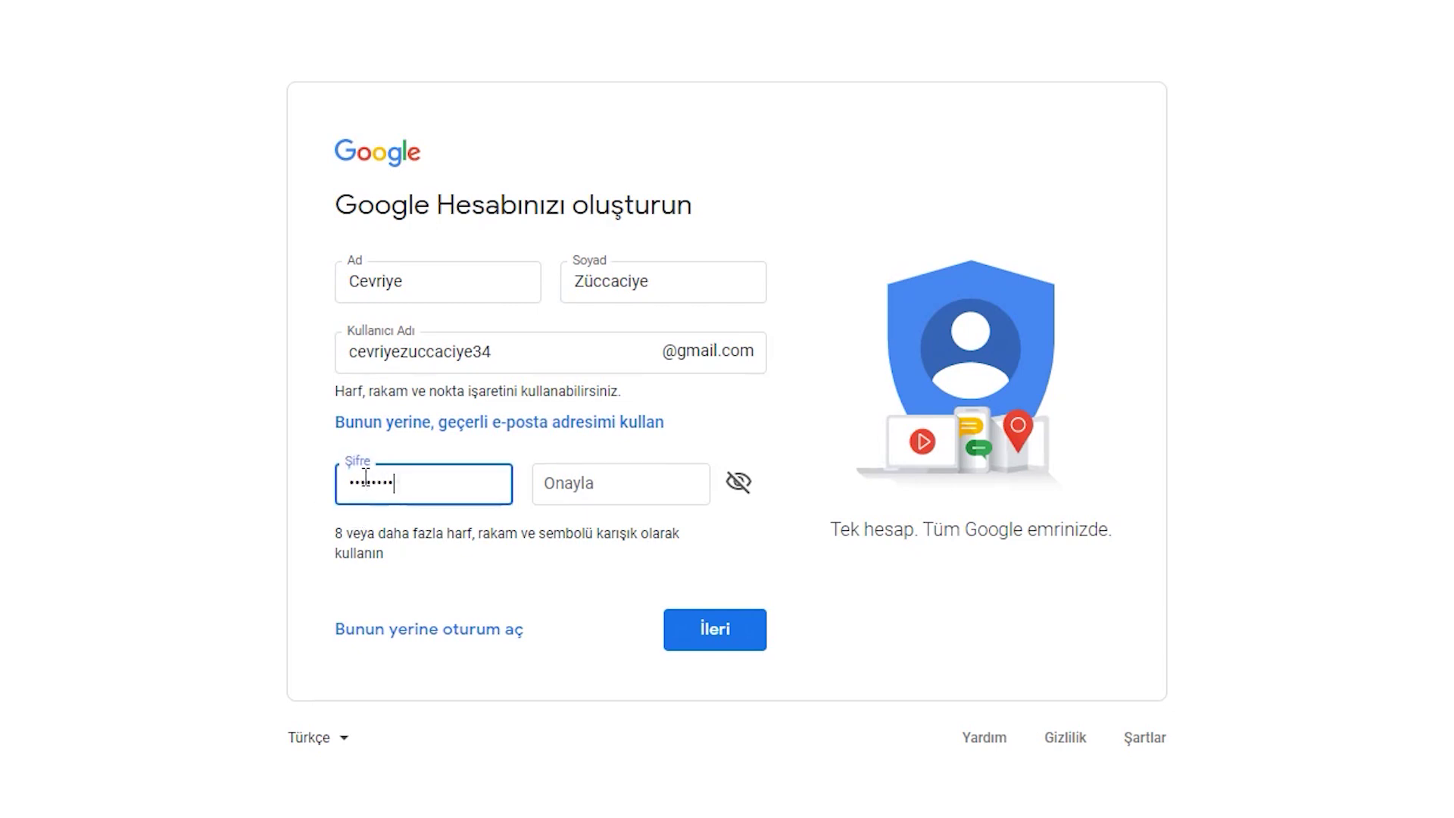
{"action": "left_click", "coordinate": [564, 482]}
{"action": "type", "text": "123456789"}
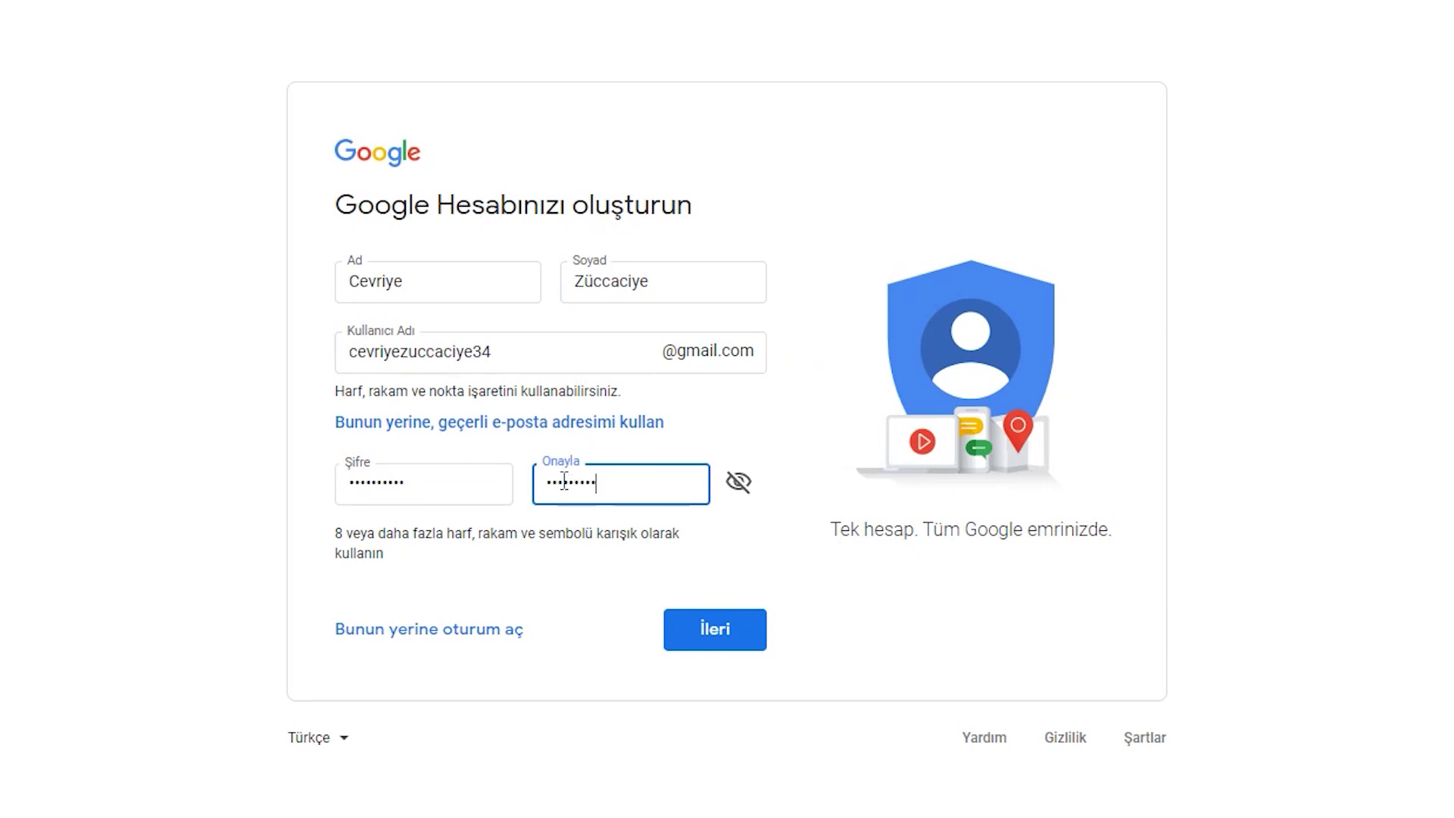
{"action": "left_click", "coordinate": [598, 674]}
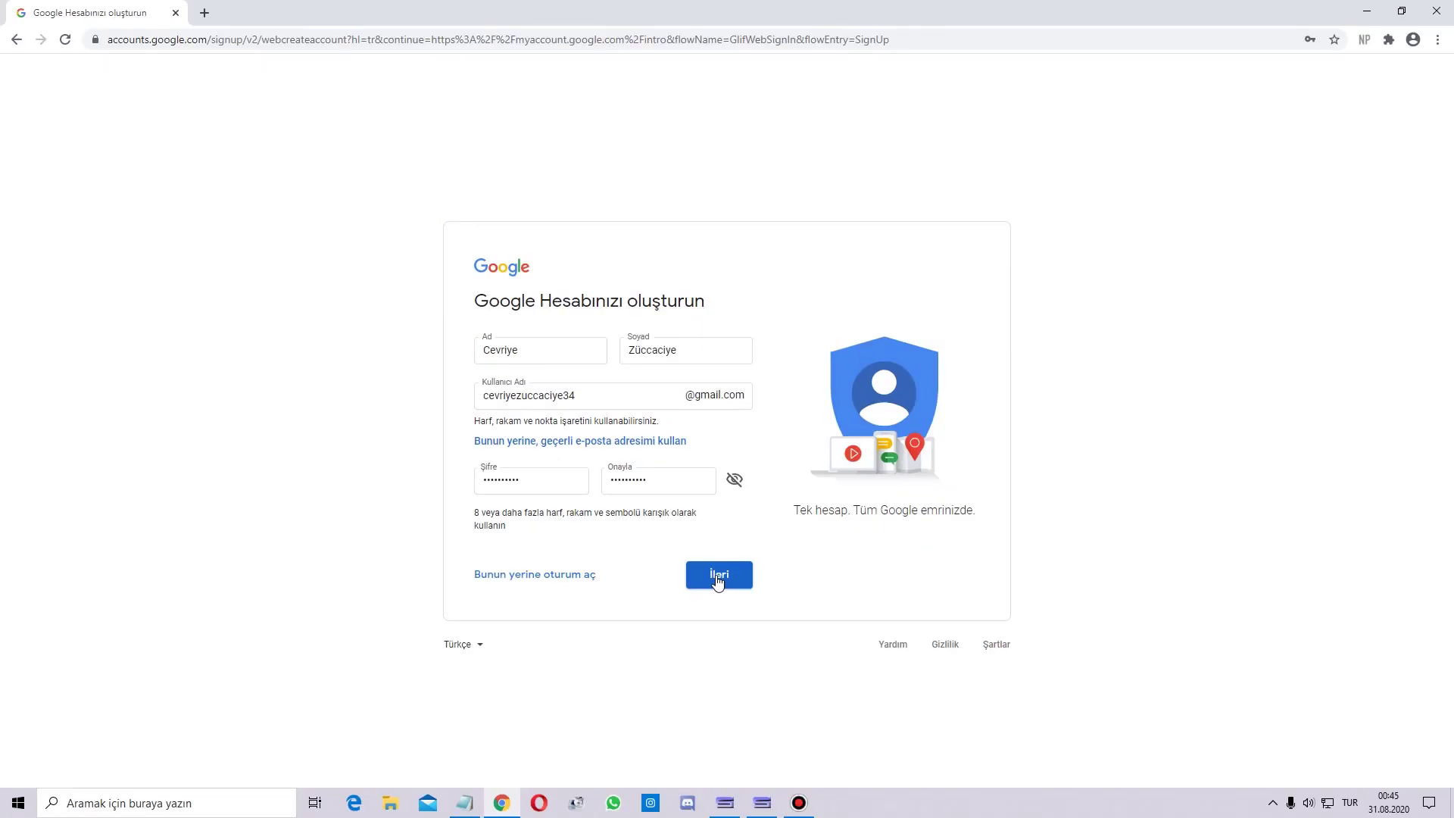
{"action": "left_click", "coordinate": [717, 577]}
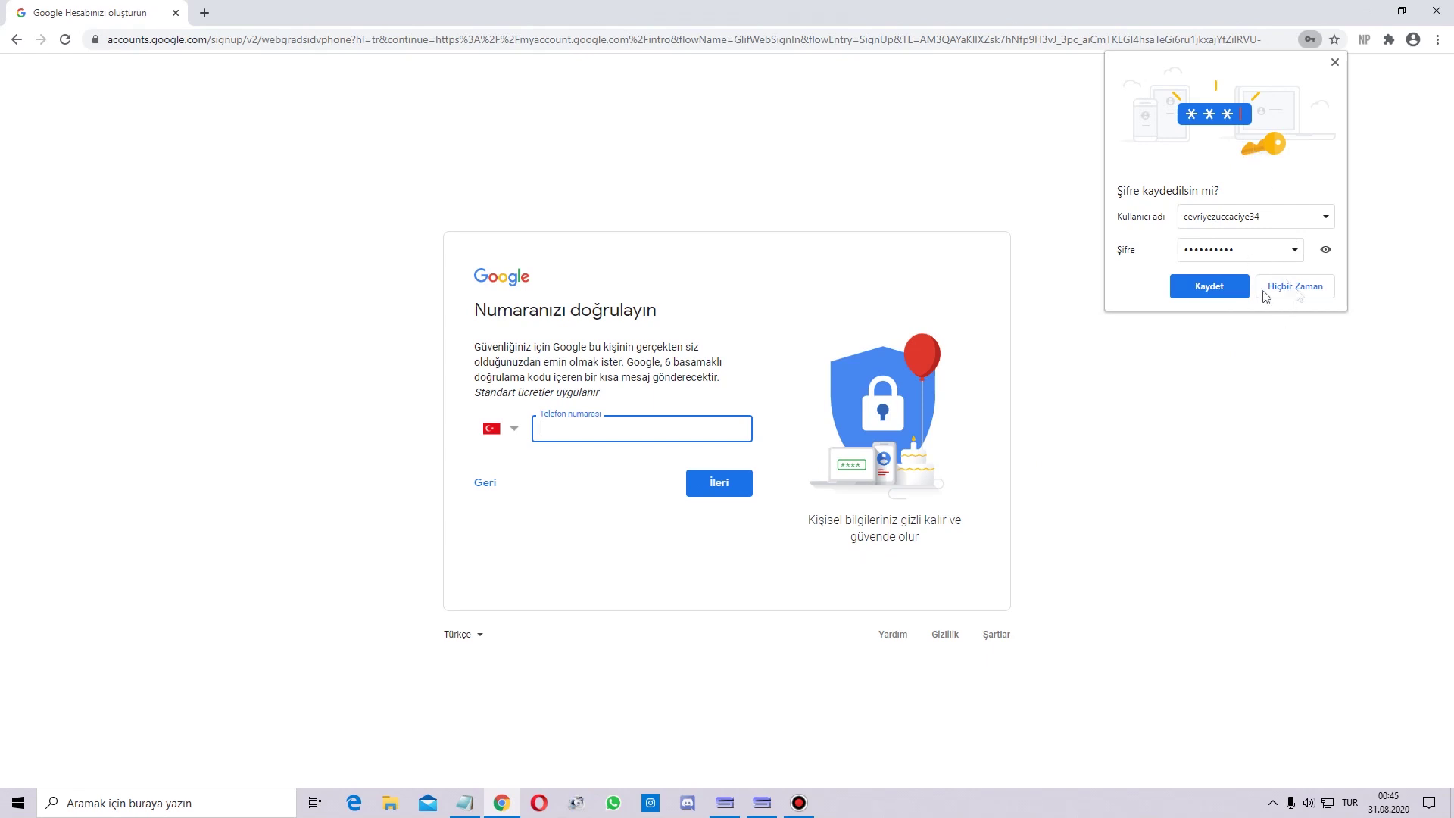
Dismiss the save-password prompt, submit the phone number, and verify it with the six-digit SMS code.
{"action": "left_click", "coordinate": [1211, 292]}
{"action": "left_click", "coordinate": [556, 562]}
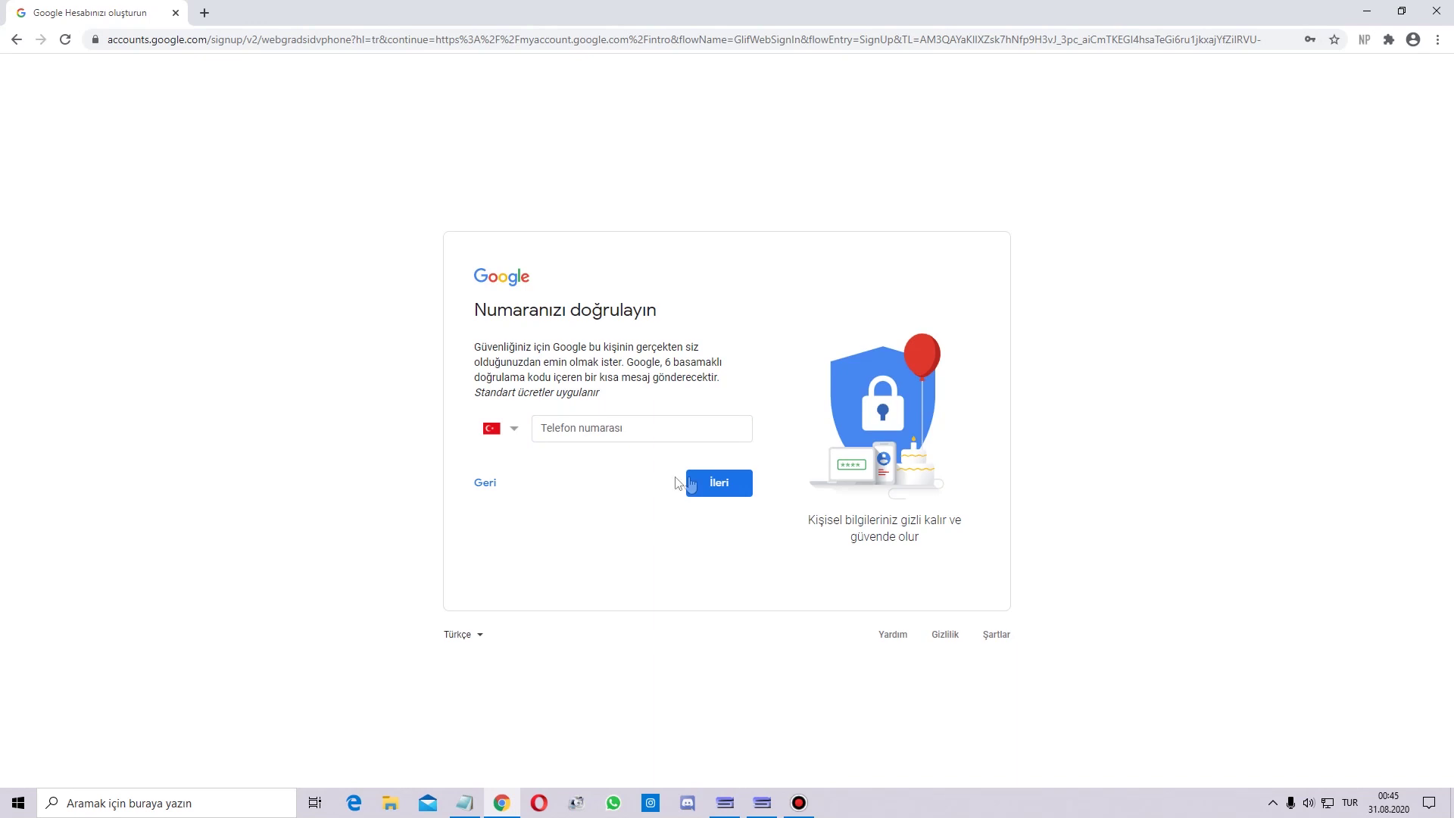
{"action": "left_click", "coordinate": [693, 485]}
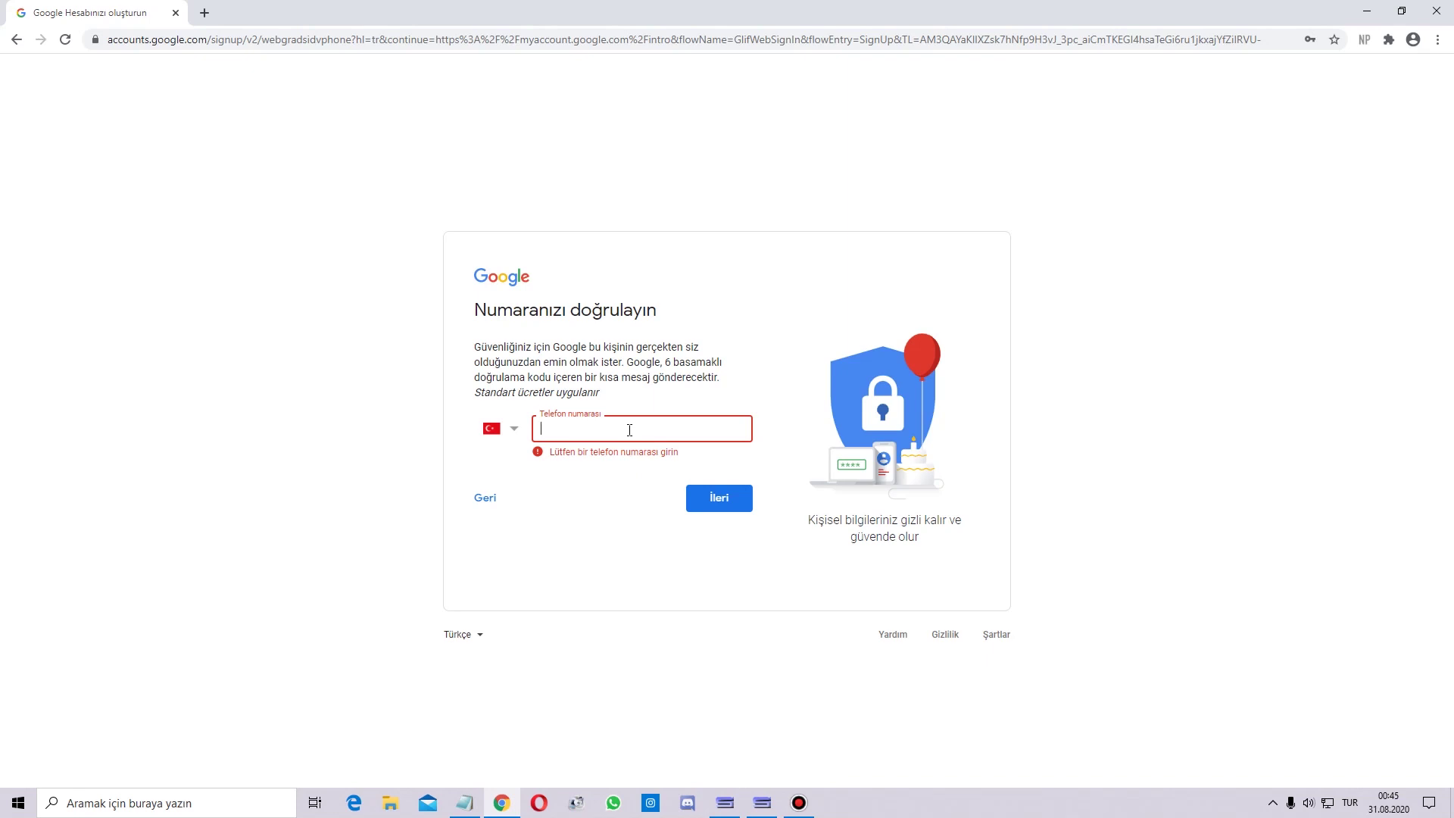
{"action": "left_click", "coordinate": [594, 506]}
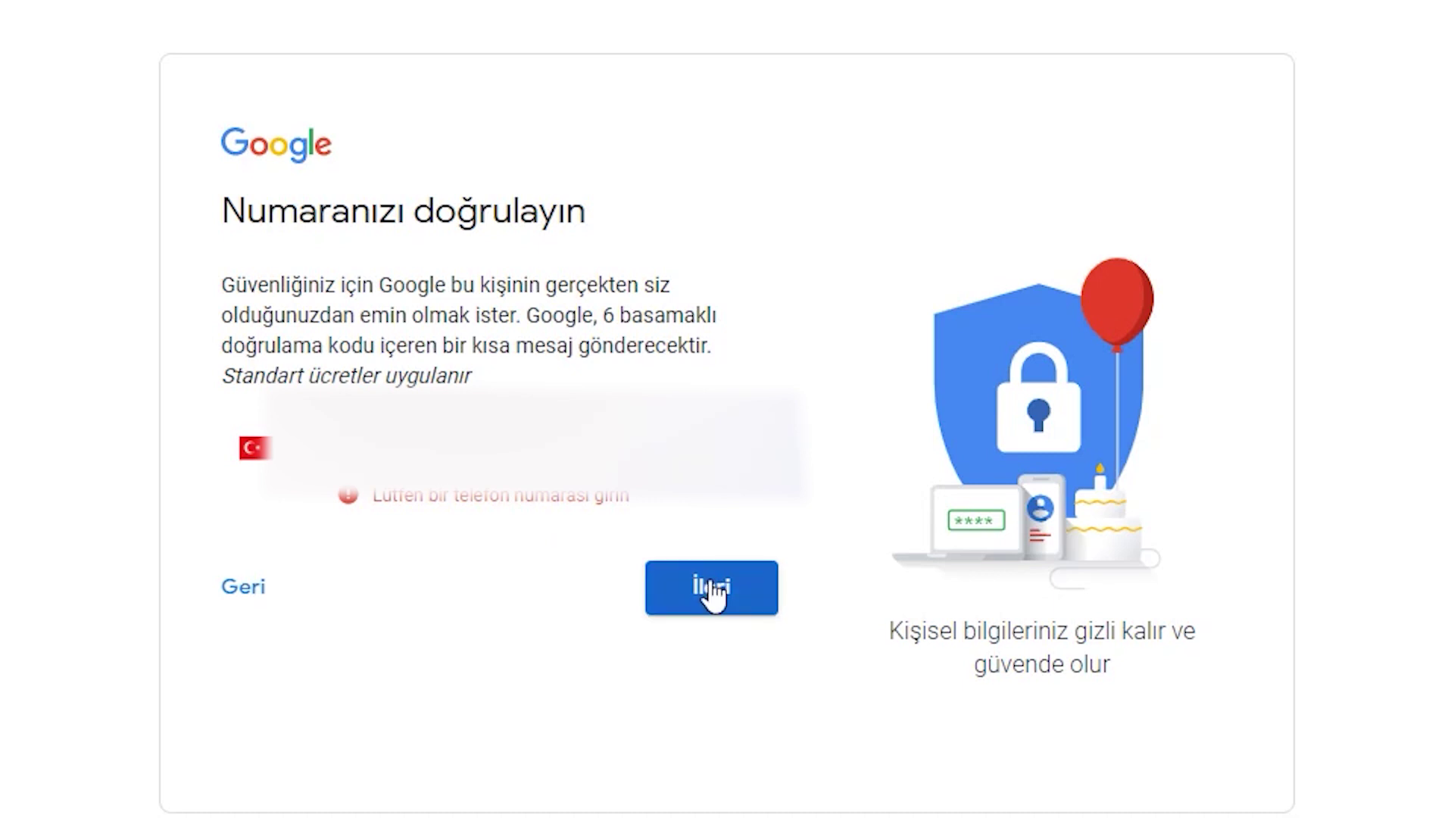
{"action": "left_click", "coordinate": [710, 584]}
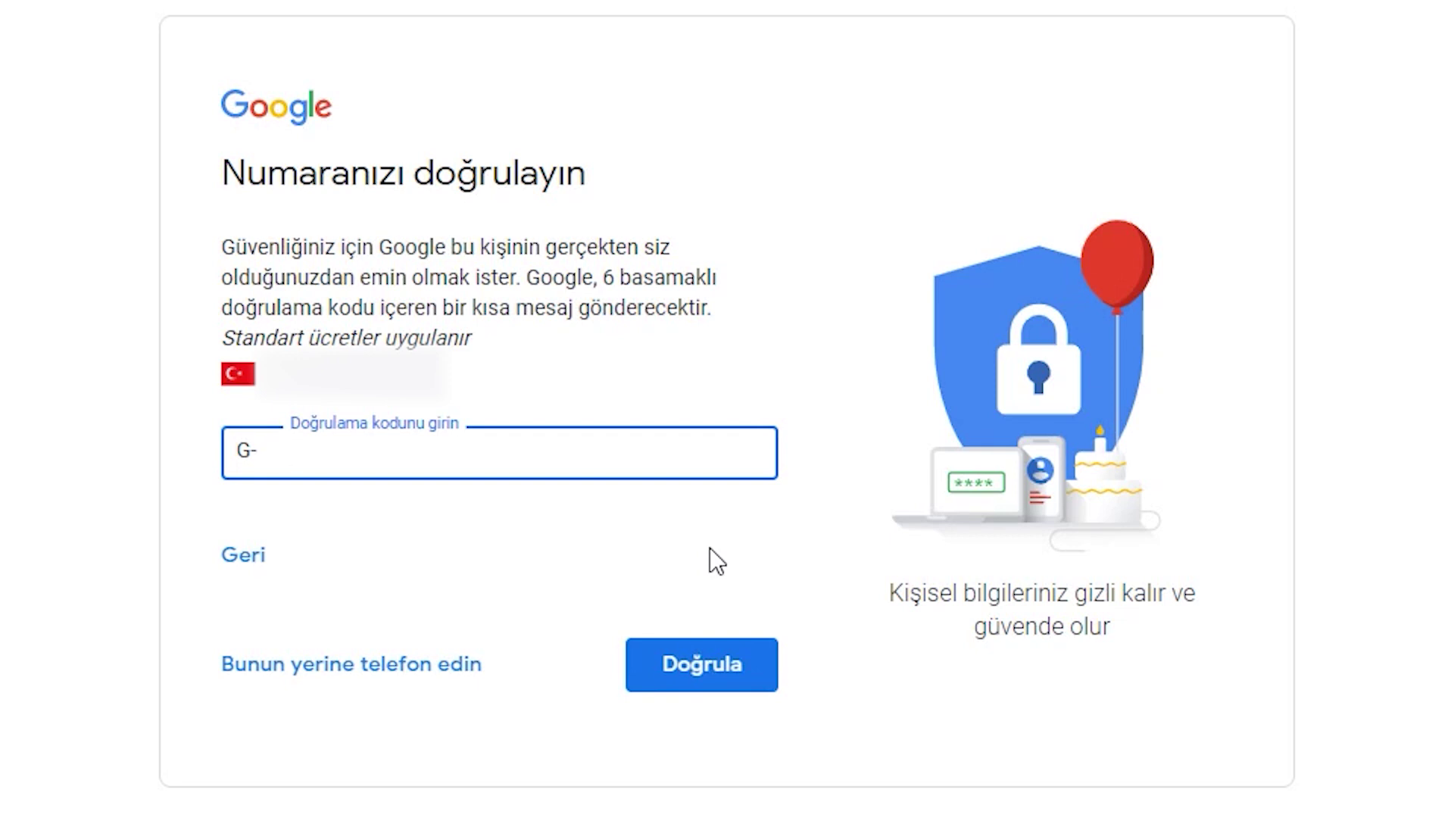
{"action": "left_click", "coordinate": [710, 548]}
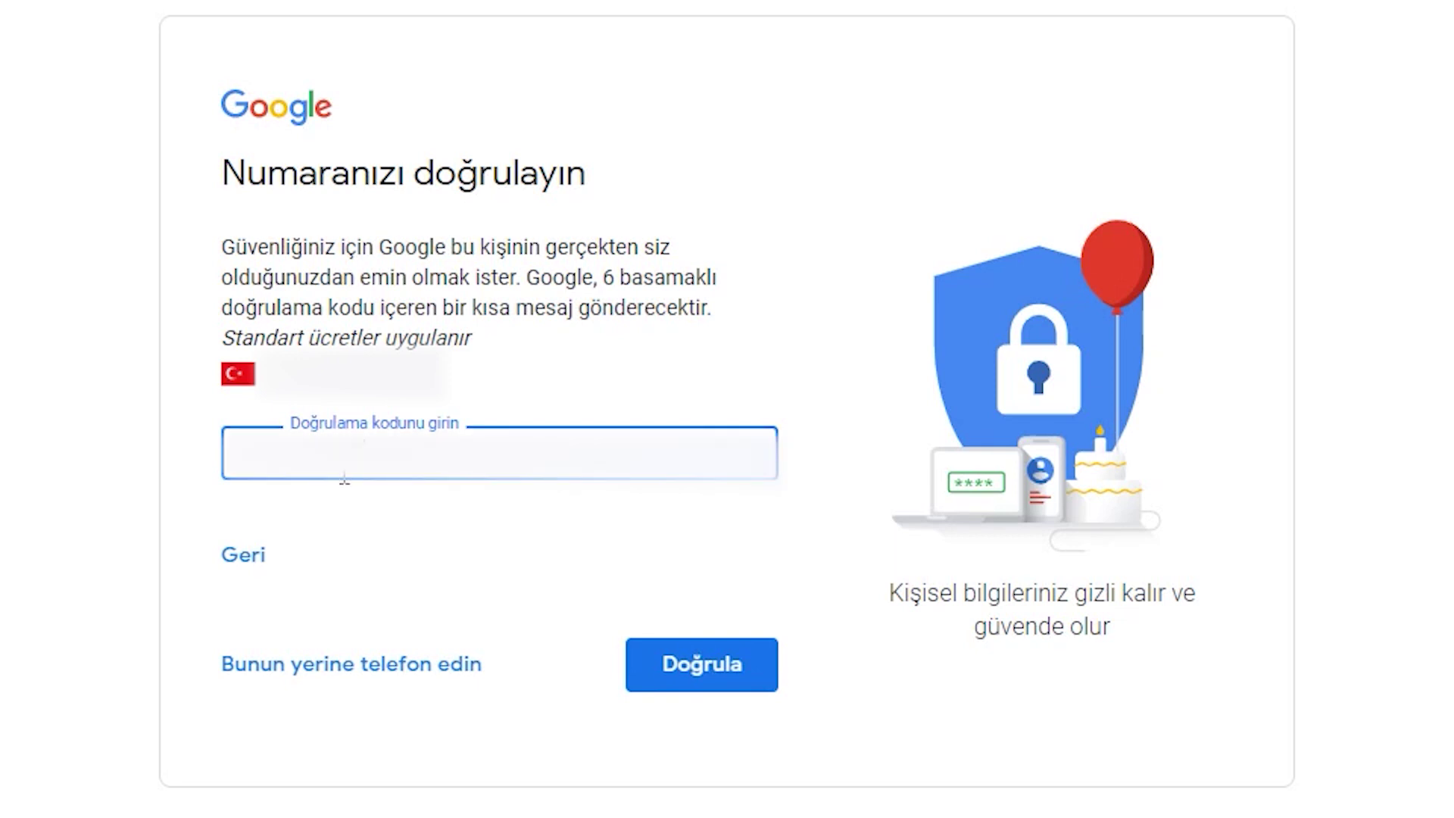
{"action": "left_click", "coordinate": [709, 670]}
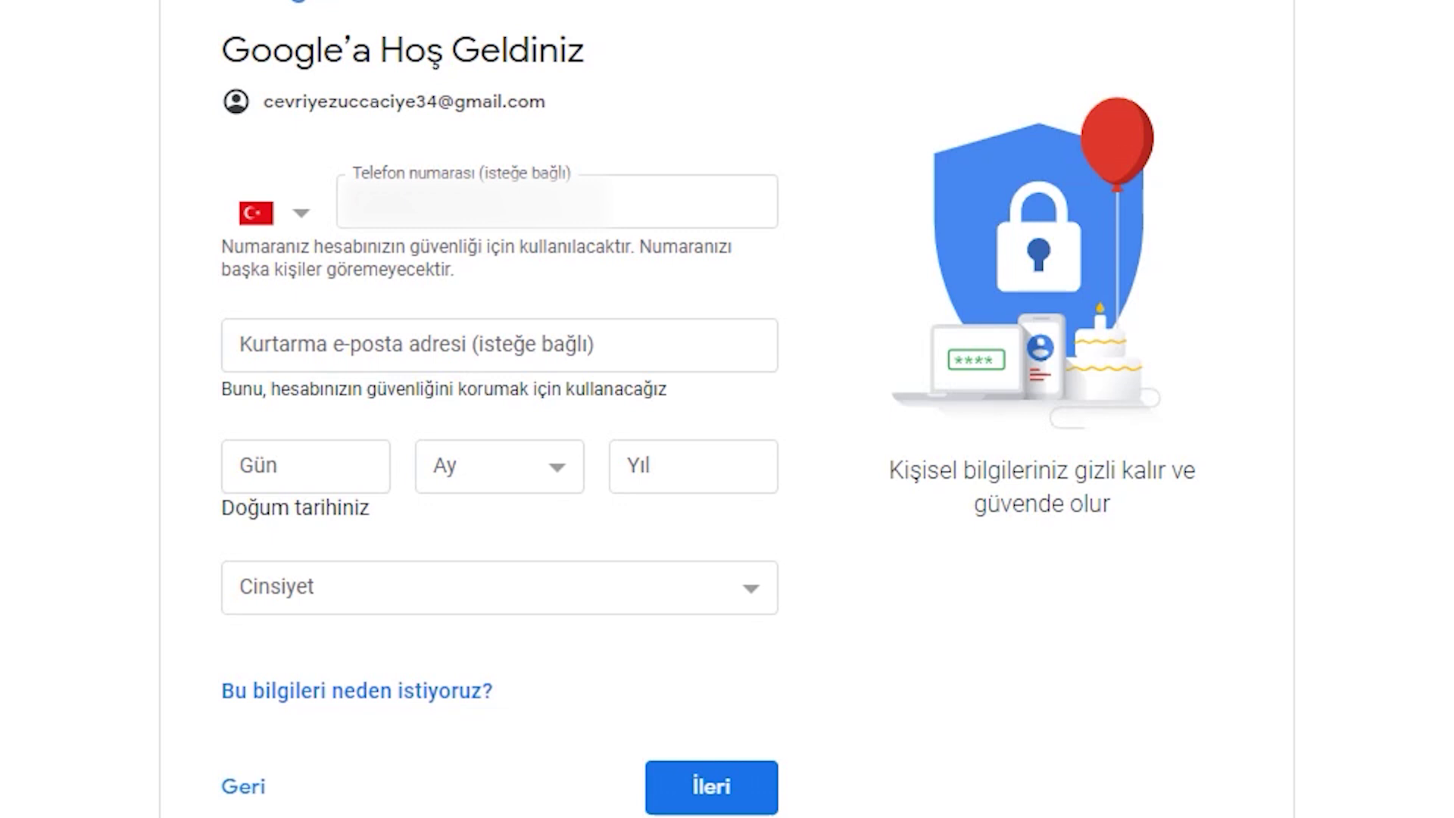
{"action": "left_click", "coordinate": [307, 467]}
{"action": "type", "text": "25"}
{"action": "left_click", "coordinate": [478, 462]}
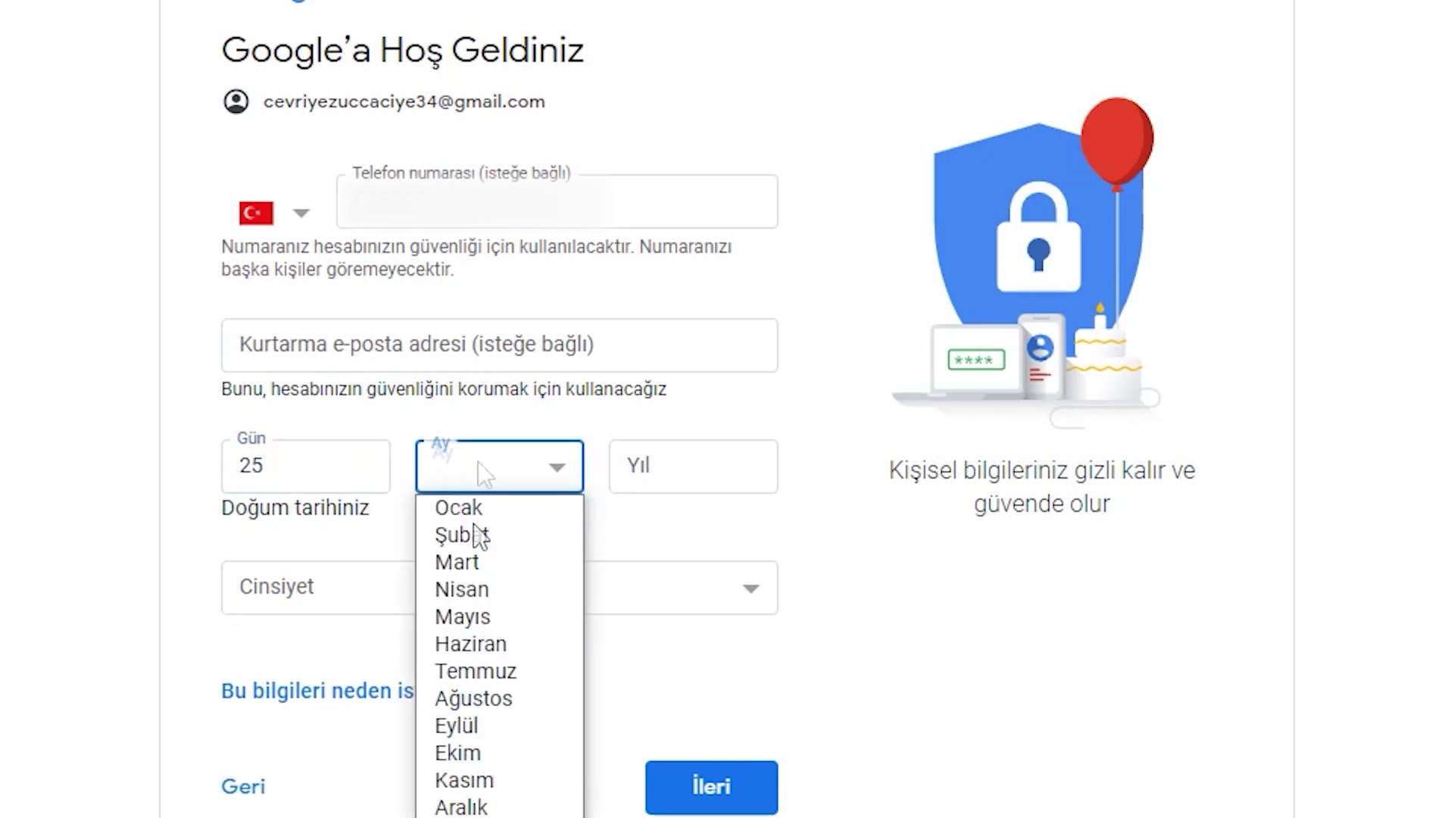
{"action": "left_click", "coordinate": [493, 562]}
{"action": "left_click", "coordinate": [696, 466]}
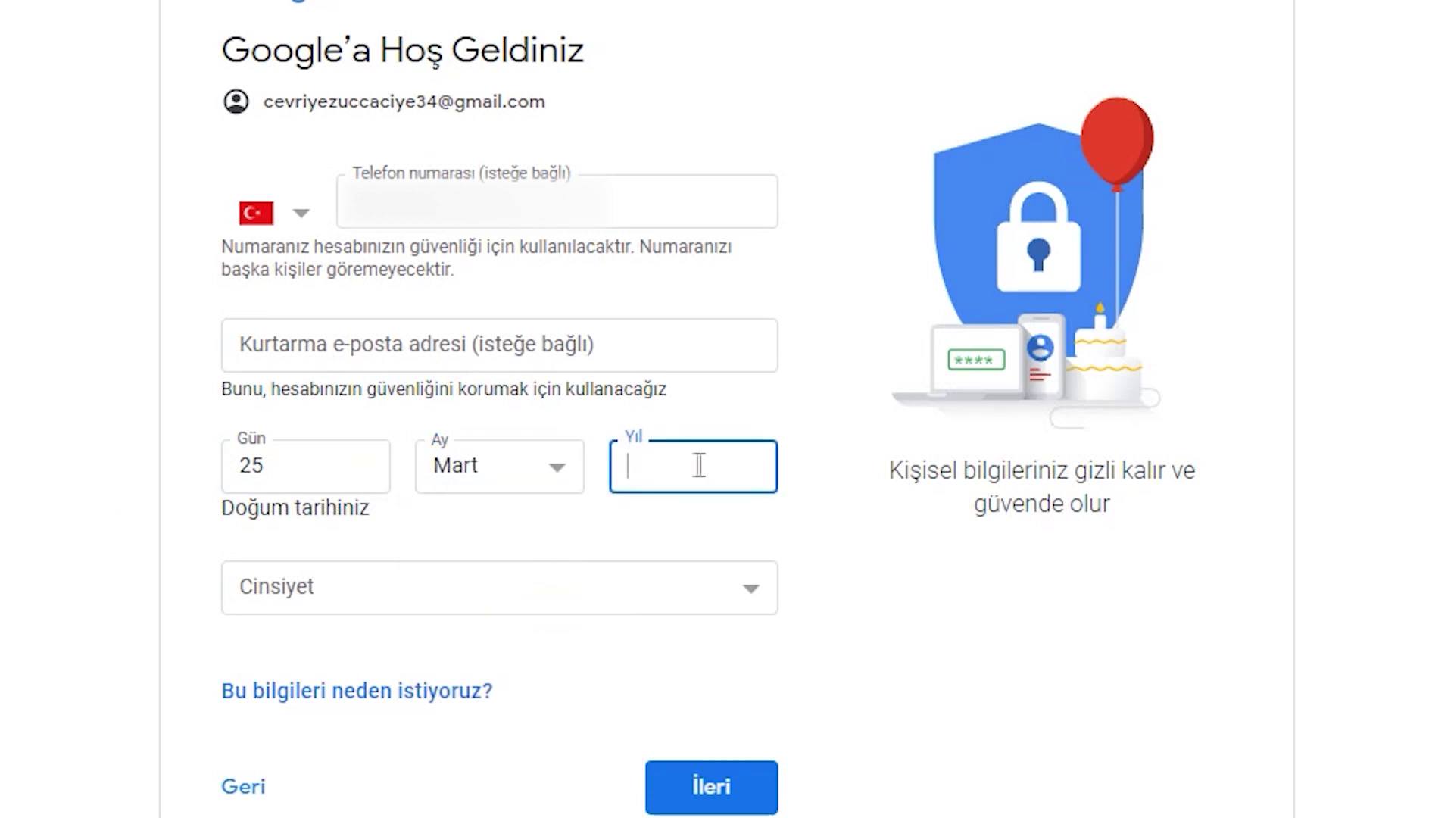
{"action": "type", "text": "1999"}
{"action": "left_click", "coordinate": [492, 599]}
{"action": "left_click", "coordinate": [362, 655]}
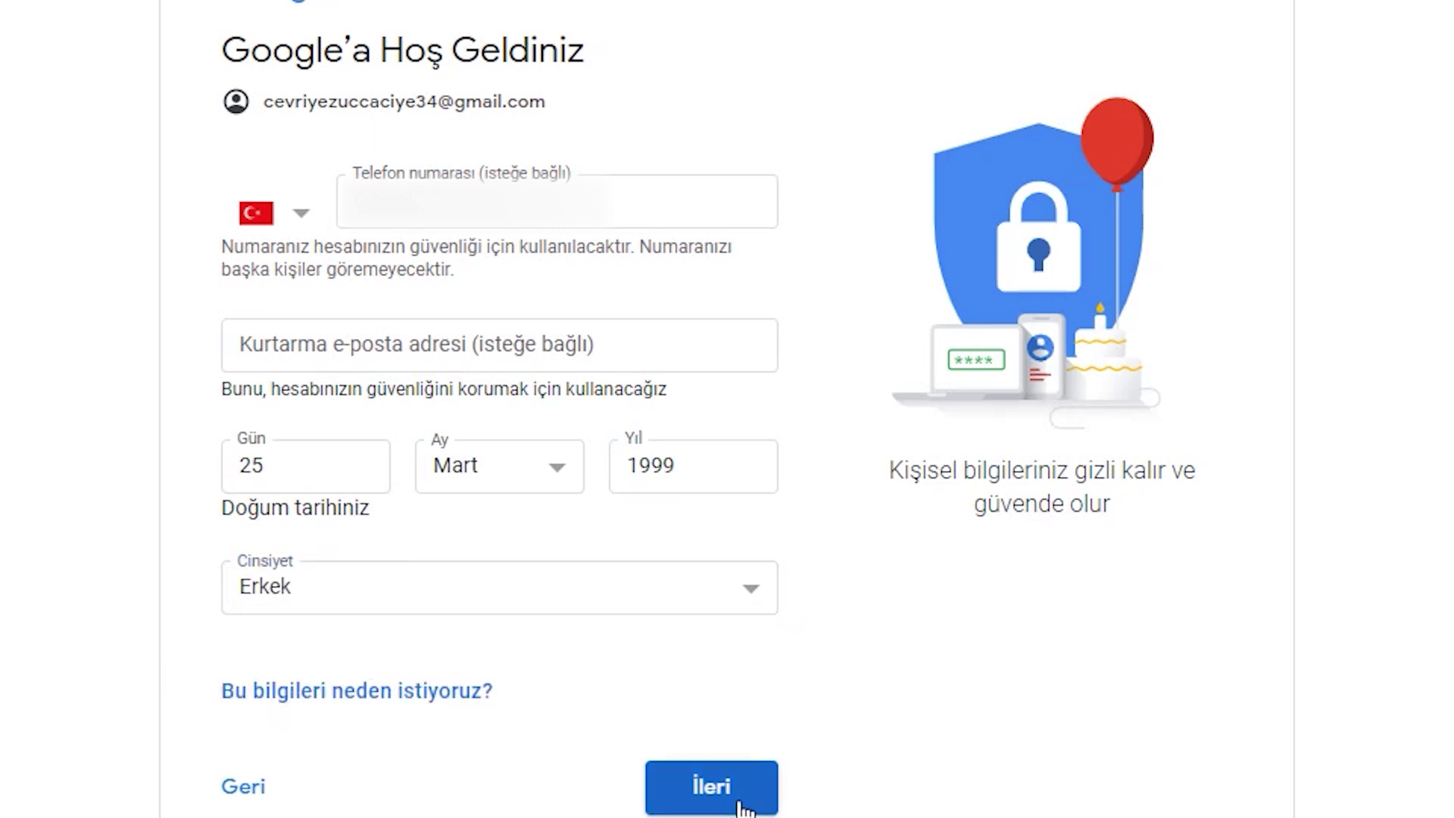
{"action": "left_click", "coordinate": [741, 804]}
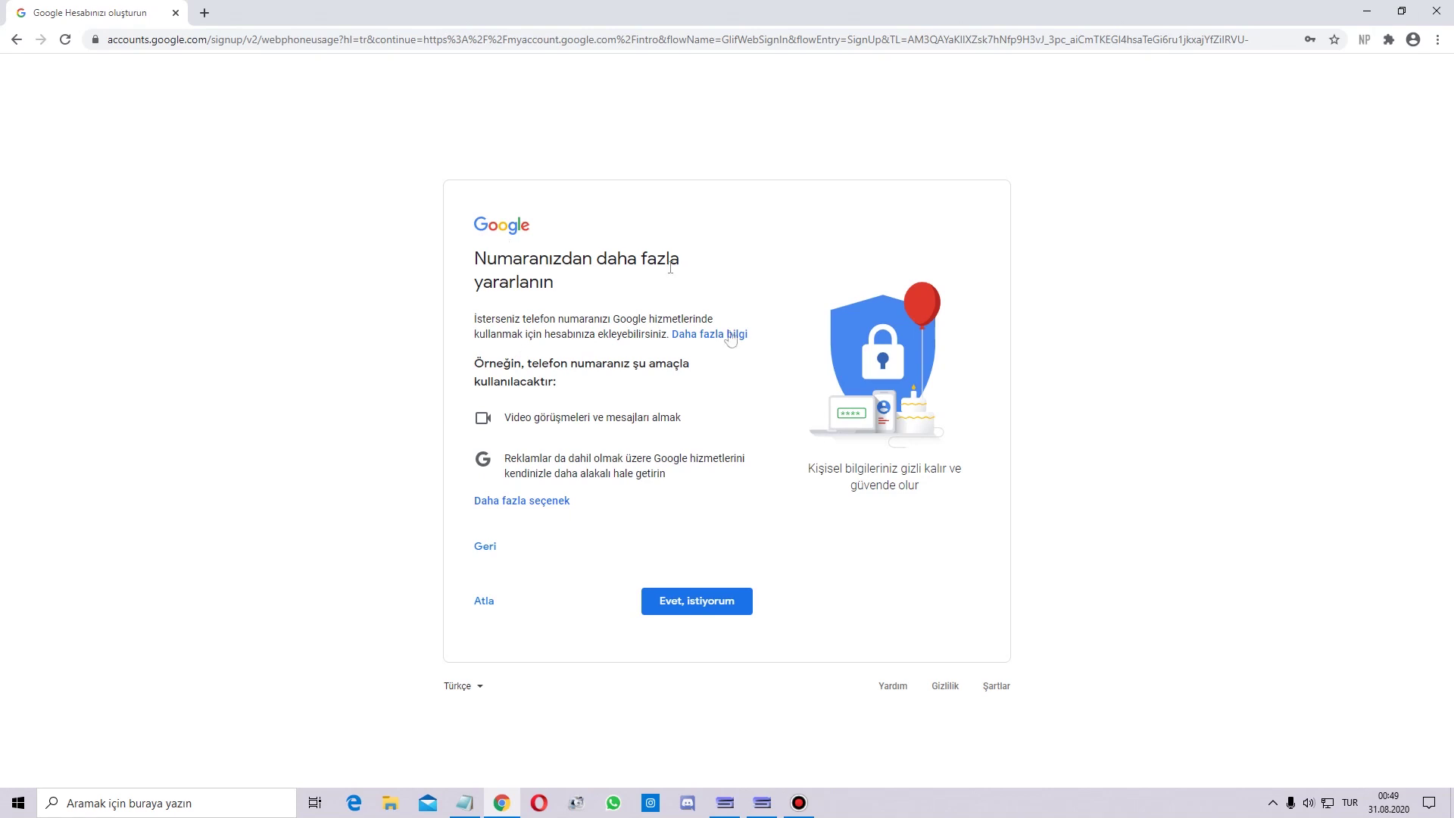
Skip the extra phone uses, accept the privacy terms, and launch Gmail from the Google apps grid.
{"action": "left_click", "coordinate": [481, 606]}
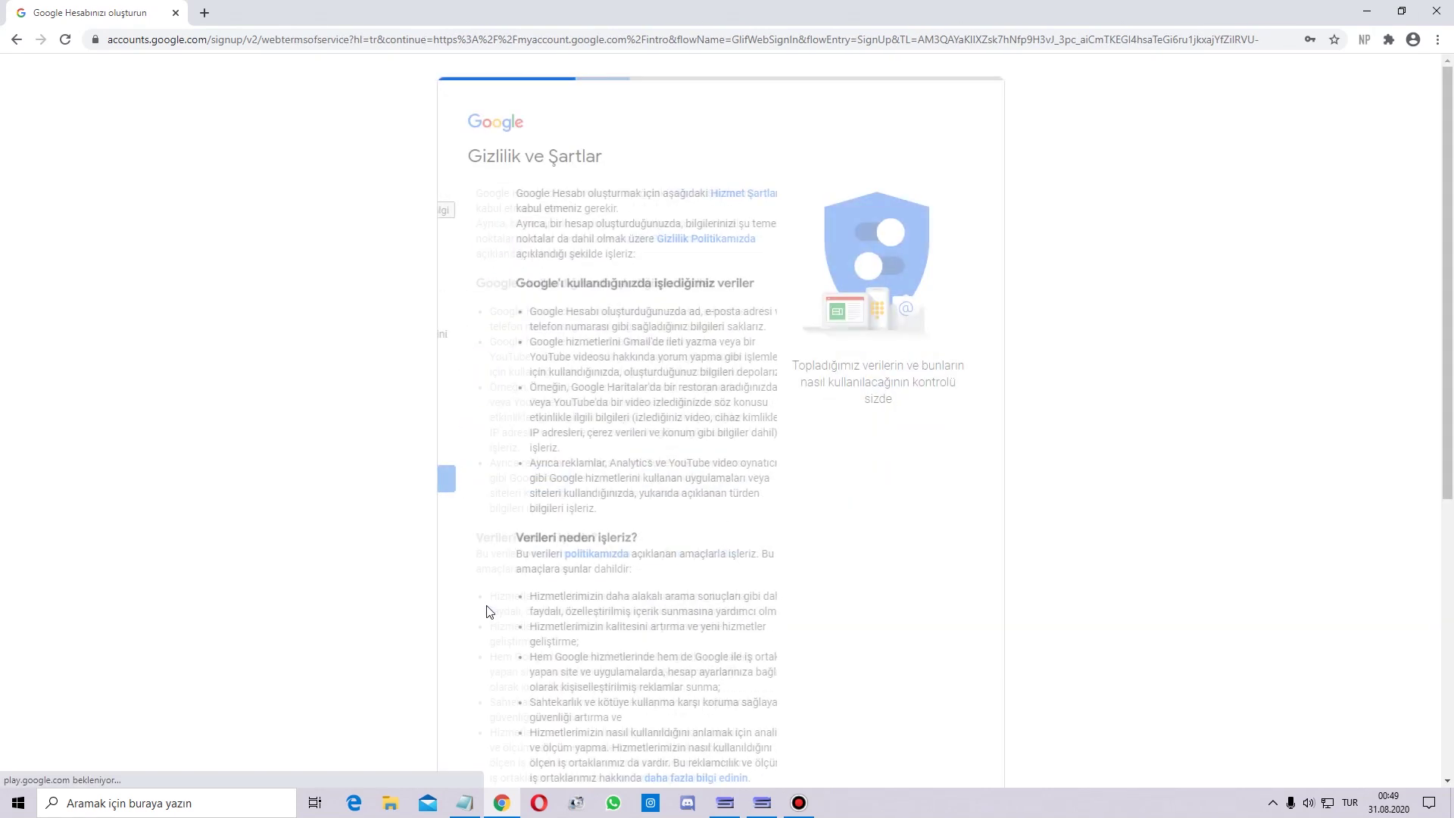
{"action": "scroll", "coordinate": [772, 546], "scroll_direction": "down", "scroll_amount": 6}
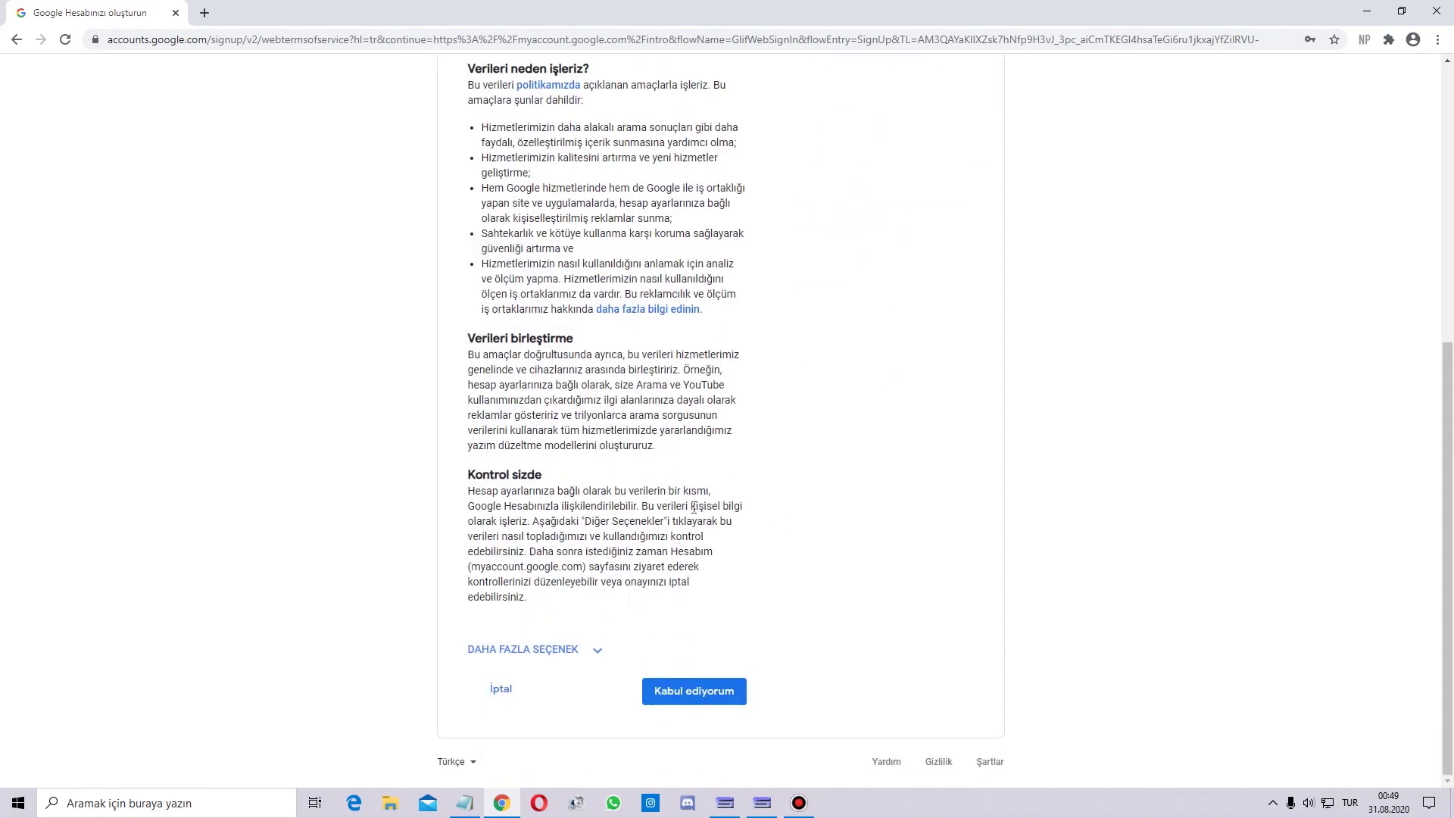
{"action": "left_click", "coordinate": [692, 705]}
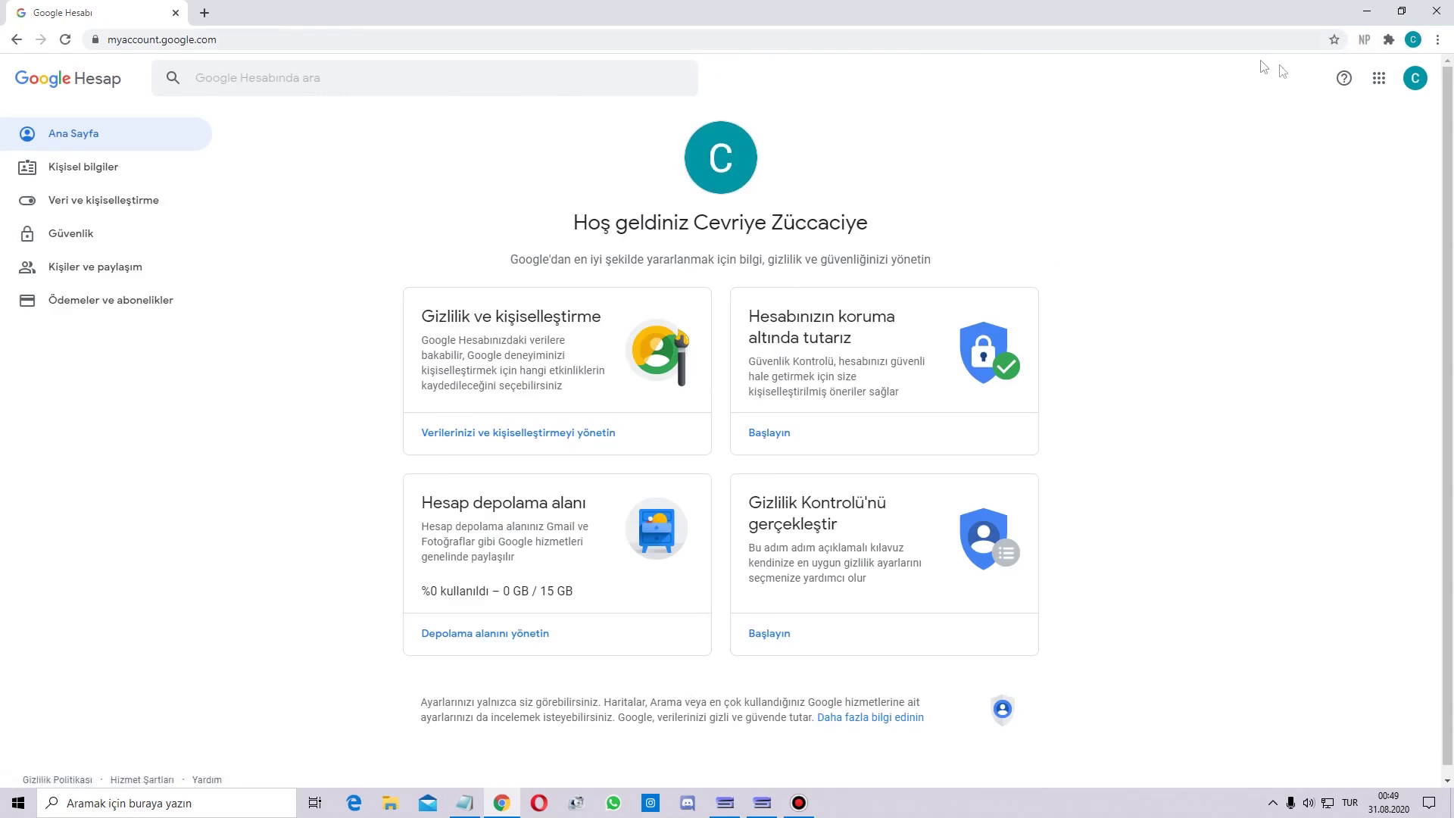
{"action": "left_click", "coordinate": [1377, 80]}
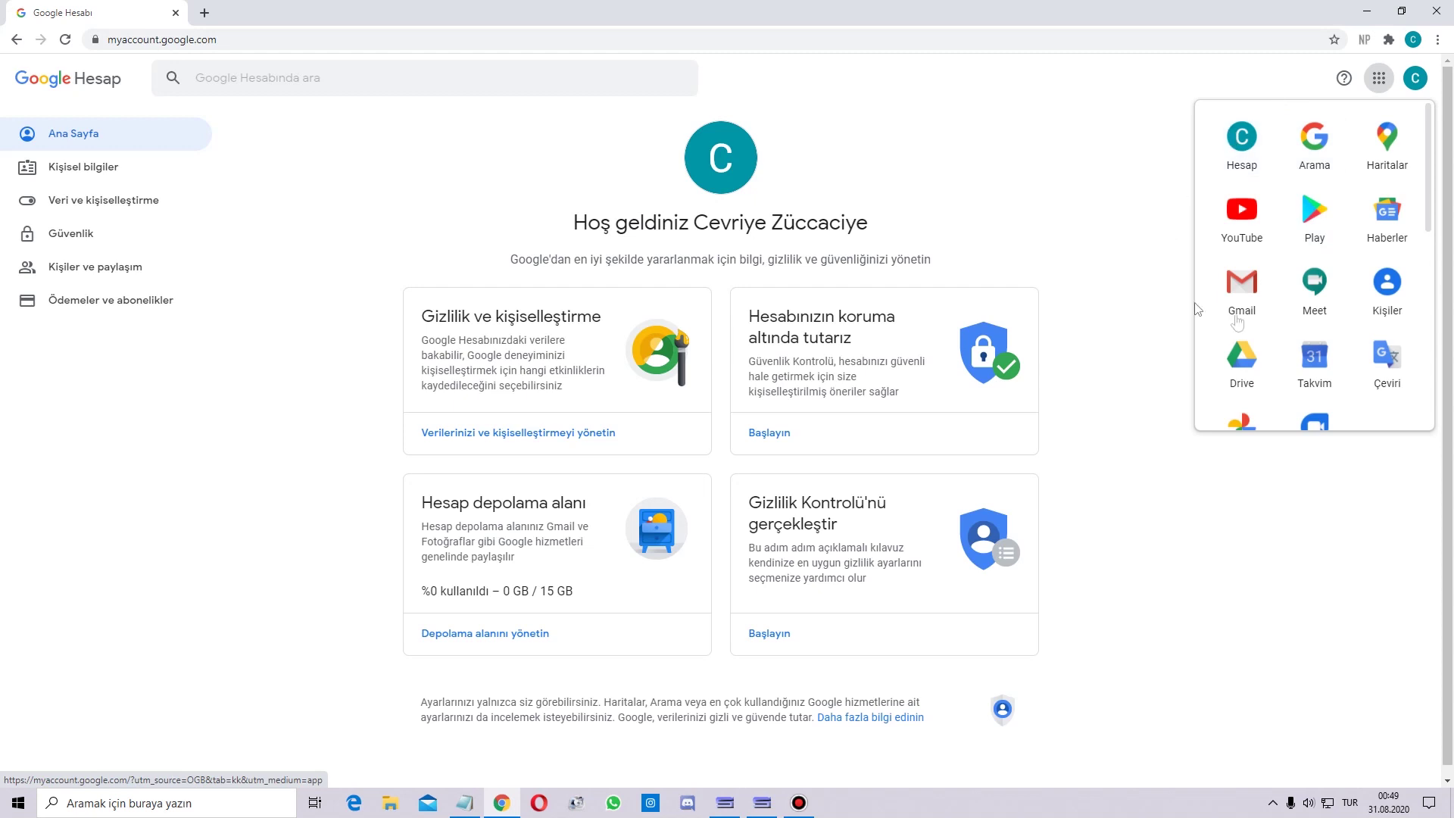
{"action": "left_click", "coordinate": [1242, 286]}
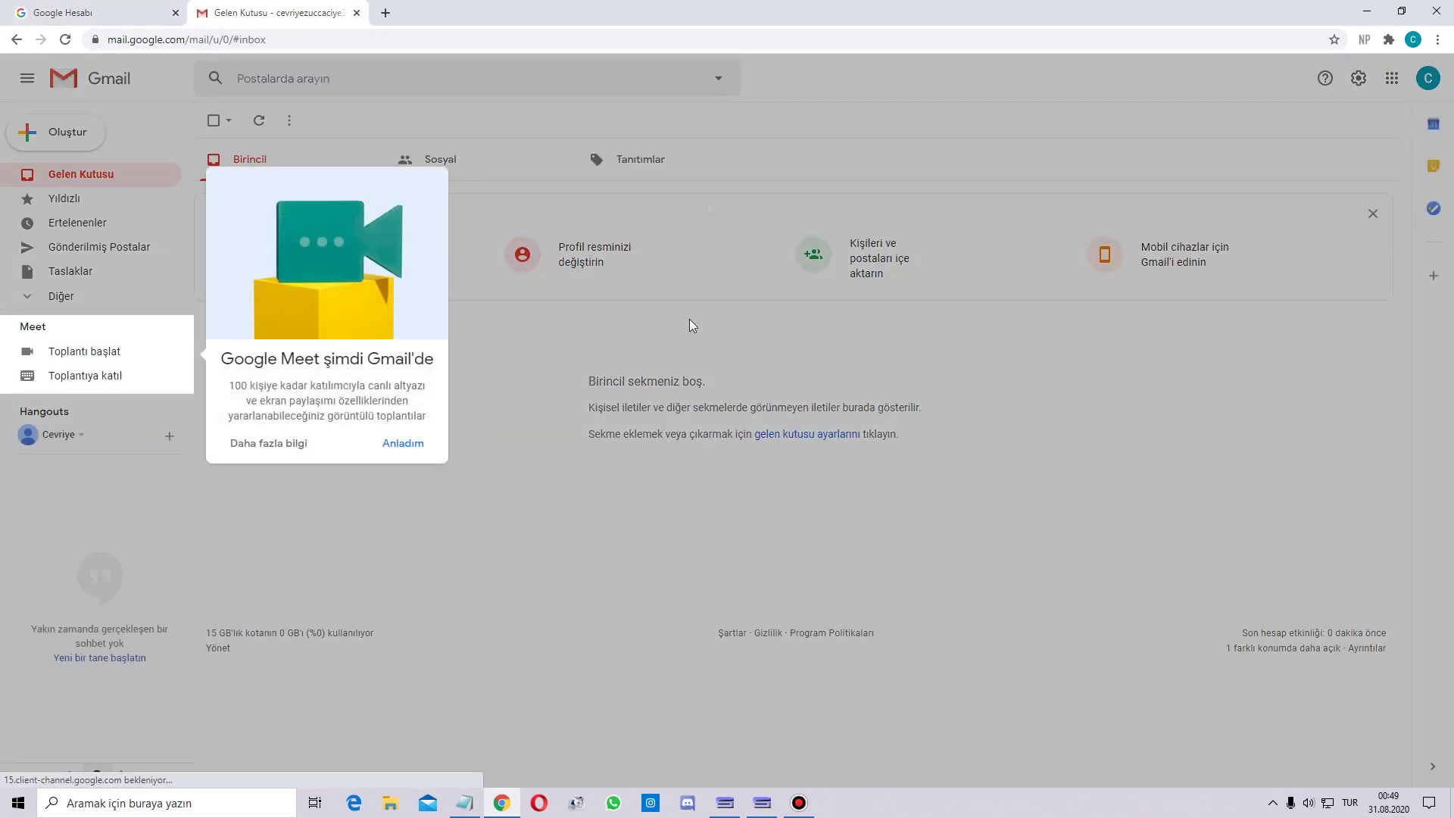
Dismiss the Google Meet announcement and start a new message, closing the scheduling tip.
{"action": "left_click", "coordinate": [414, 445]}
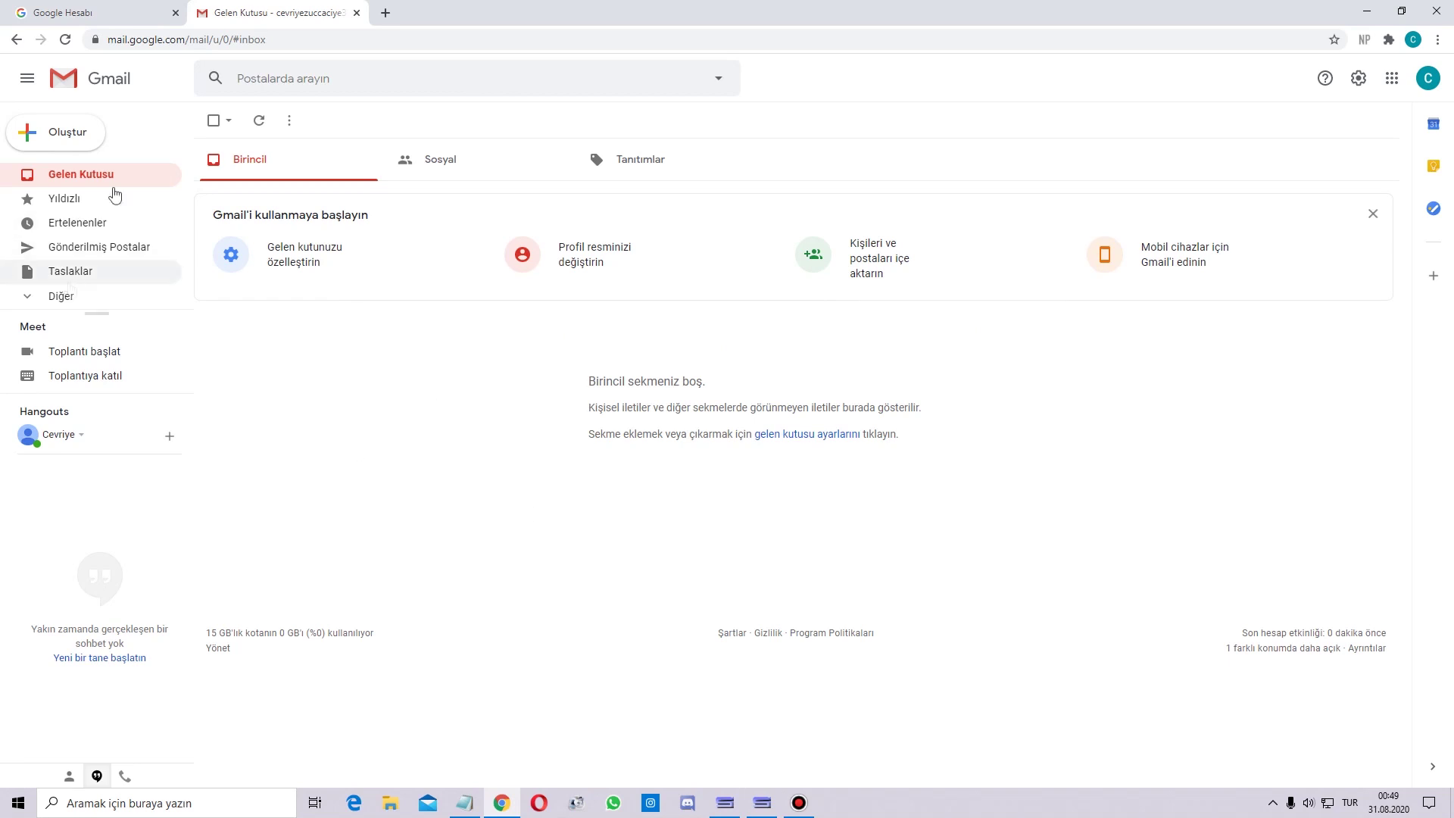
{"action": "left_click", "coordinate": [75, 140]}
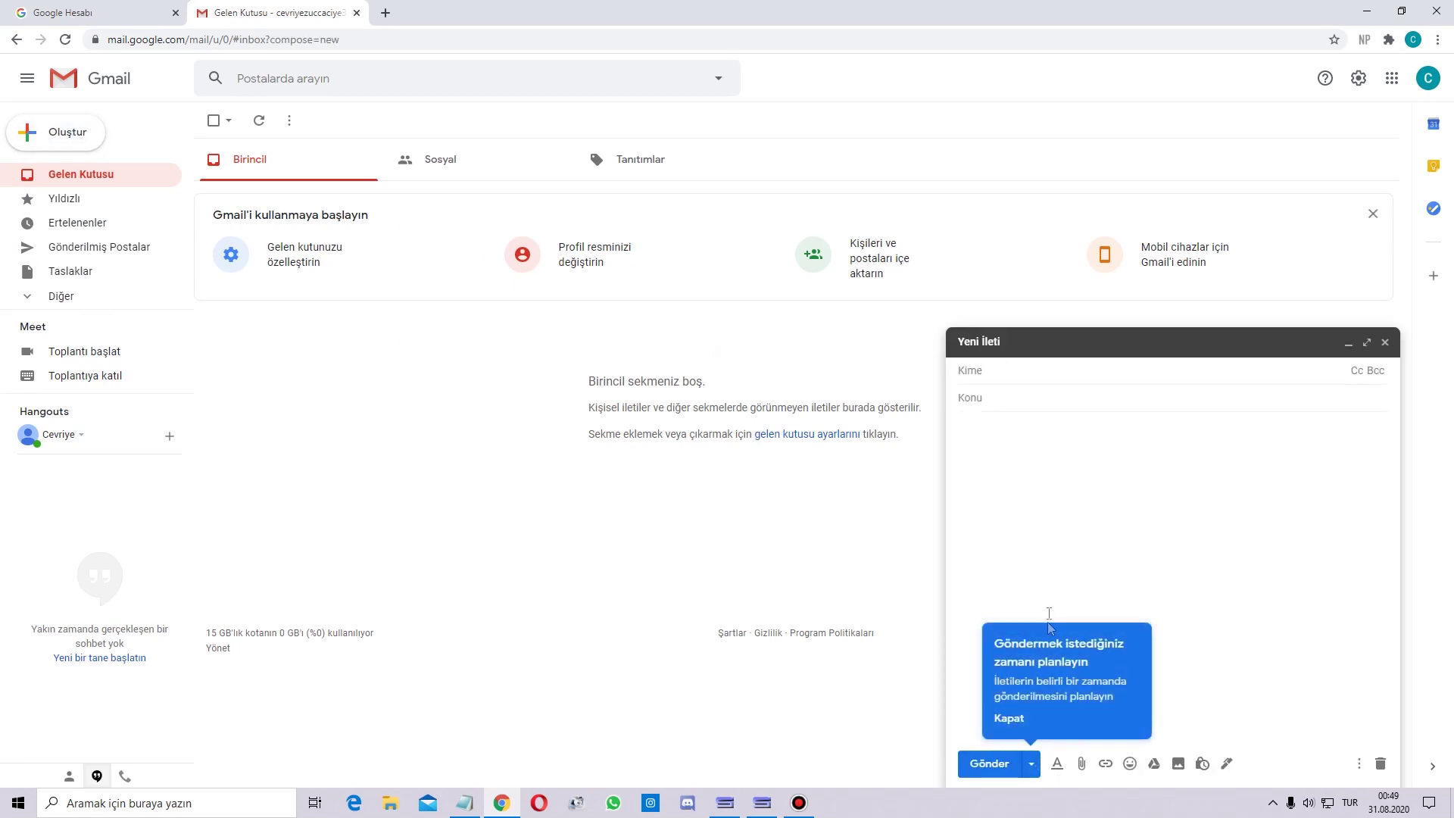
{"action": "left_click", "coordinate": [1008, 720]}
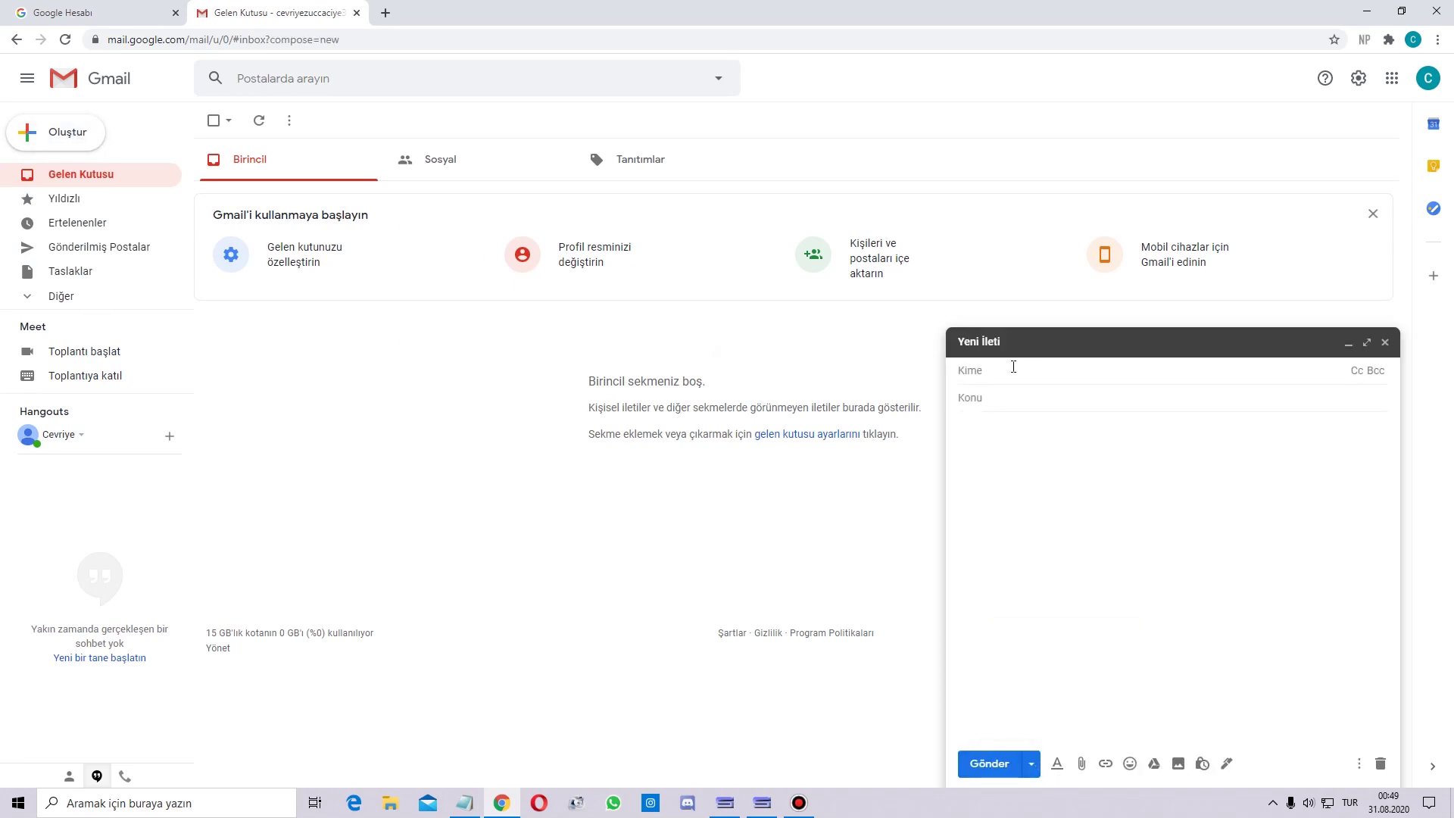
Address the message to the recipient's e-mail with subject 'İş' and body 'öncelikle selam'.
{"action": "left_click", "coordinate": [1002, 397]}
{"action": "type", "text": "İş"}
{"action": "key", "text": "Tab"}
{"action": "type", "text": "öncelikle selam"}
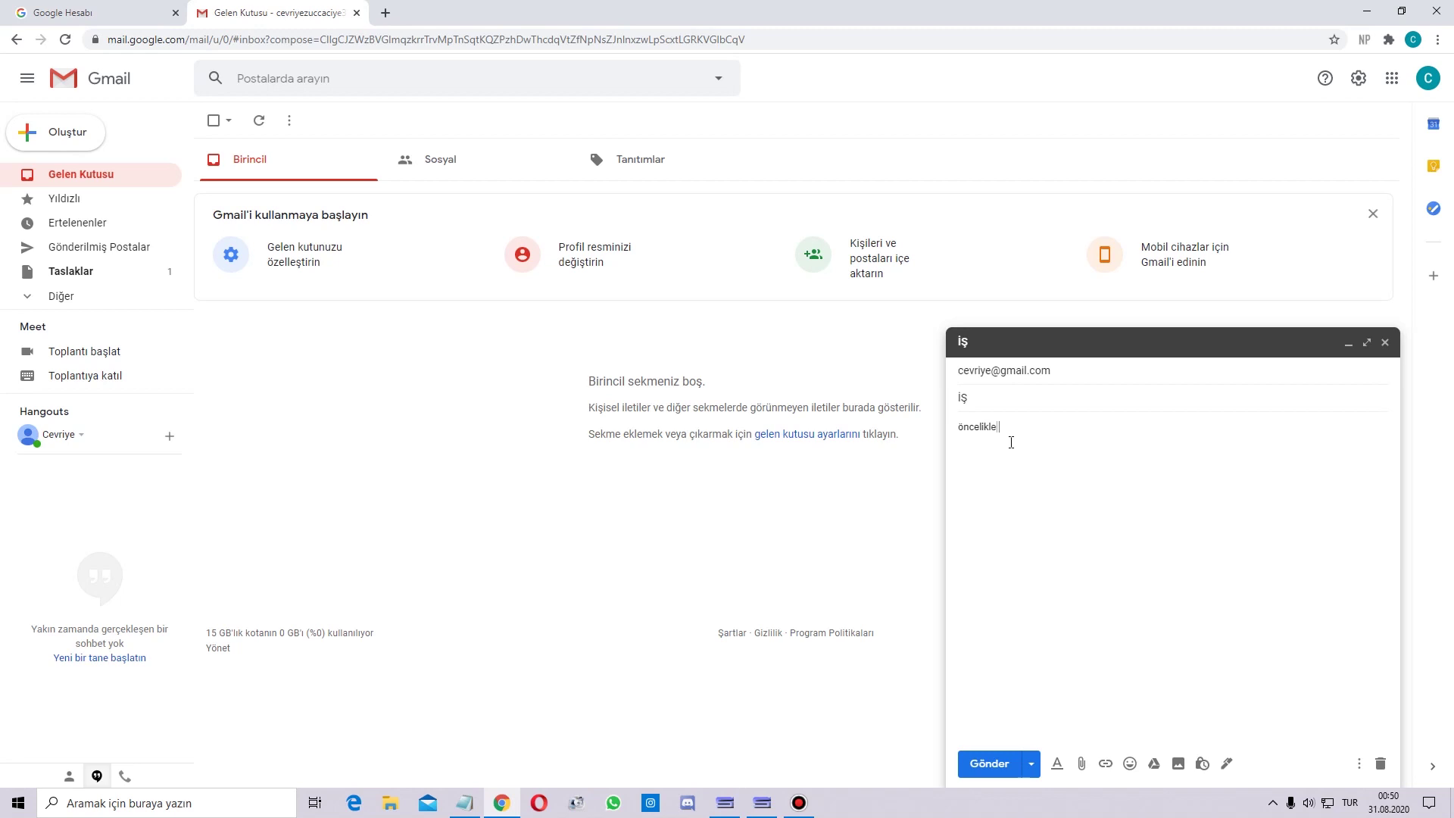